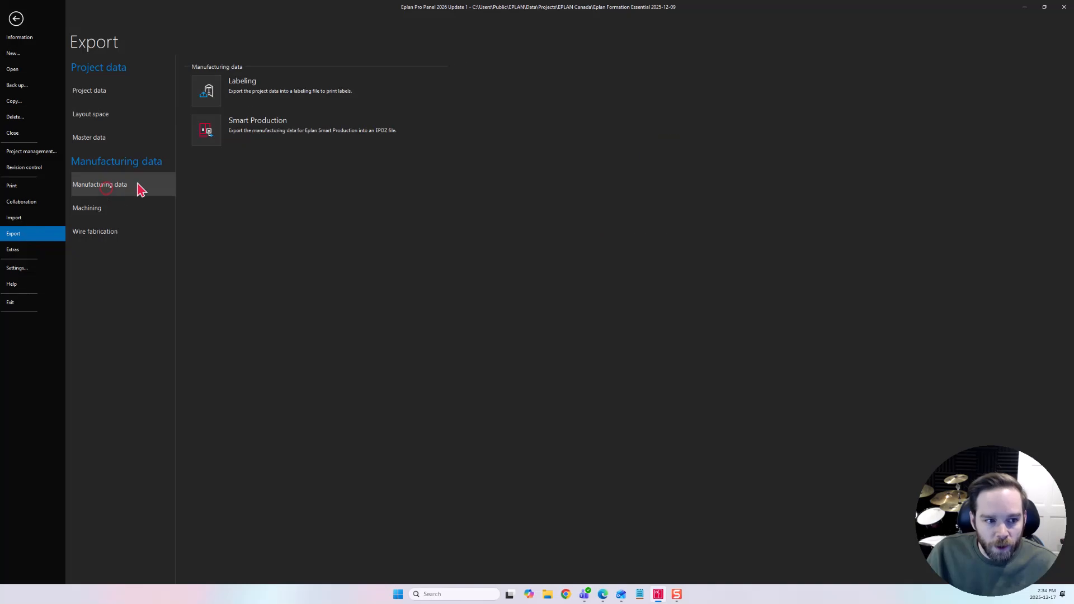
- Open the Labeling export for manufacturing data and bring up the file settings of its scheme configuration
left_click(210, 94)
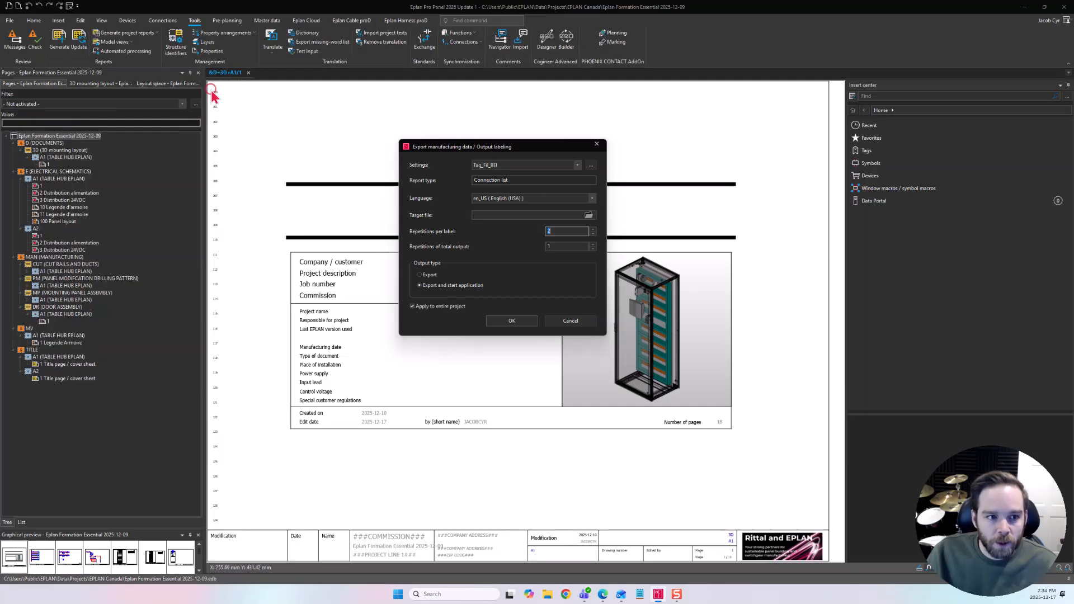
left_click(577, 165)
scroll(531, 207, "up", 10)
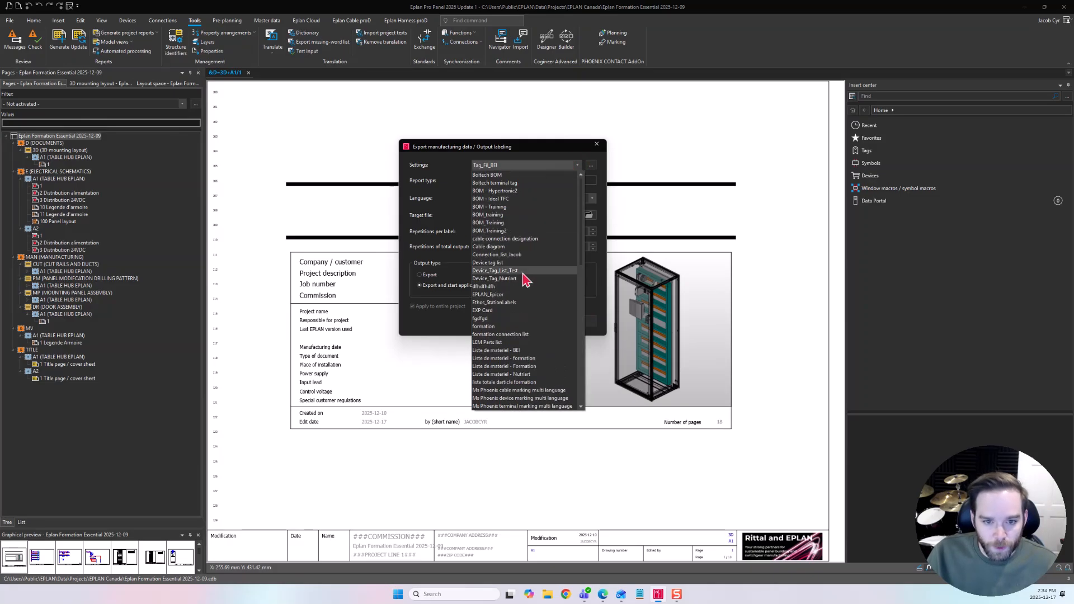
left_click(576, 165)
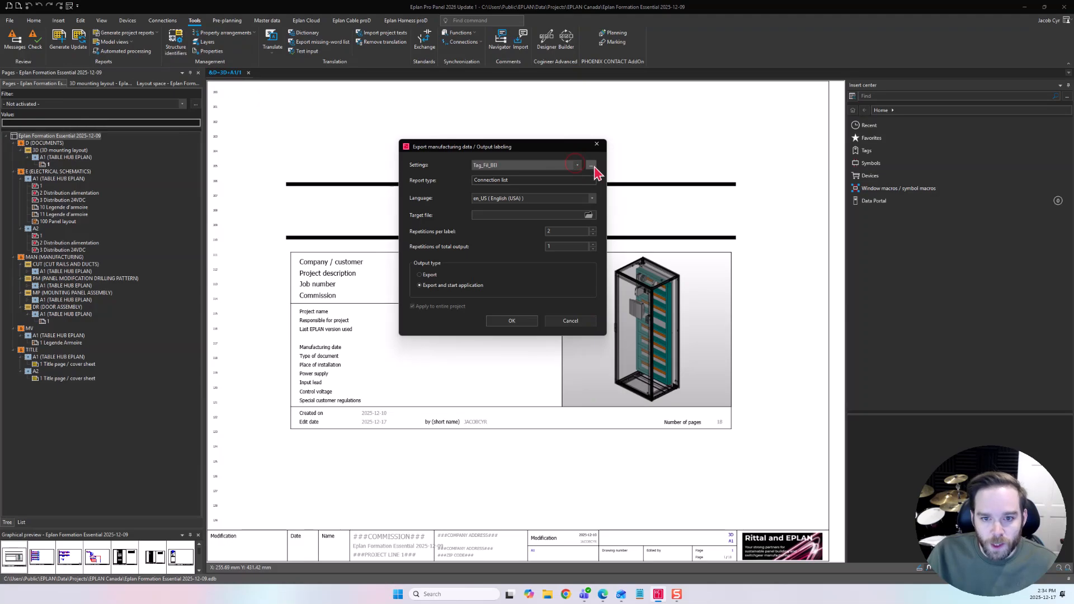
left_click(591, 166)
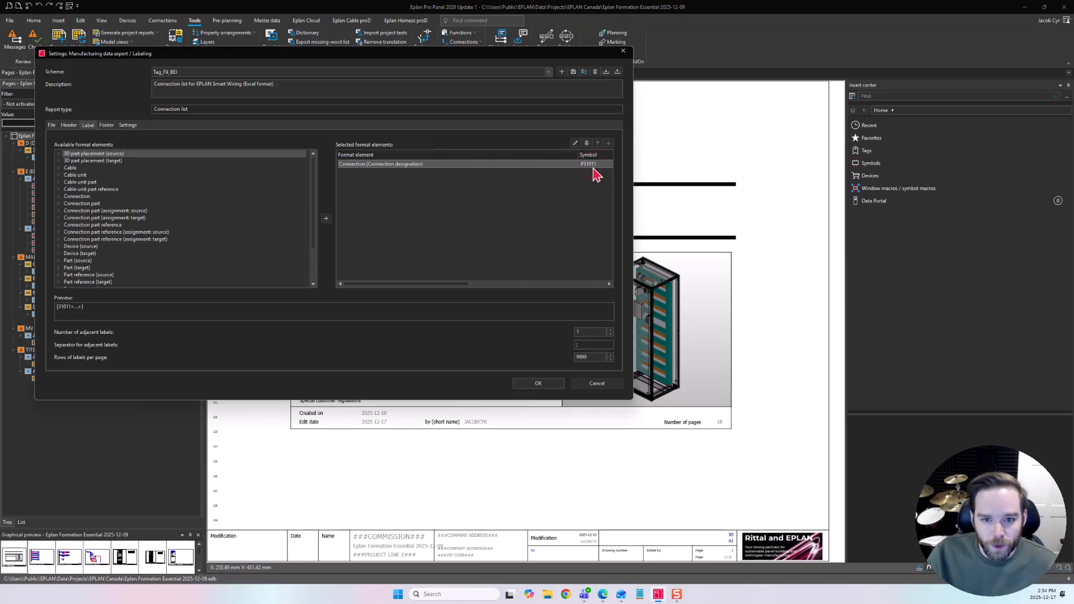
left_click_drag(456, 55, 645, 87)
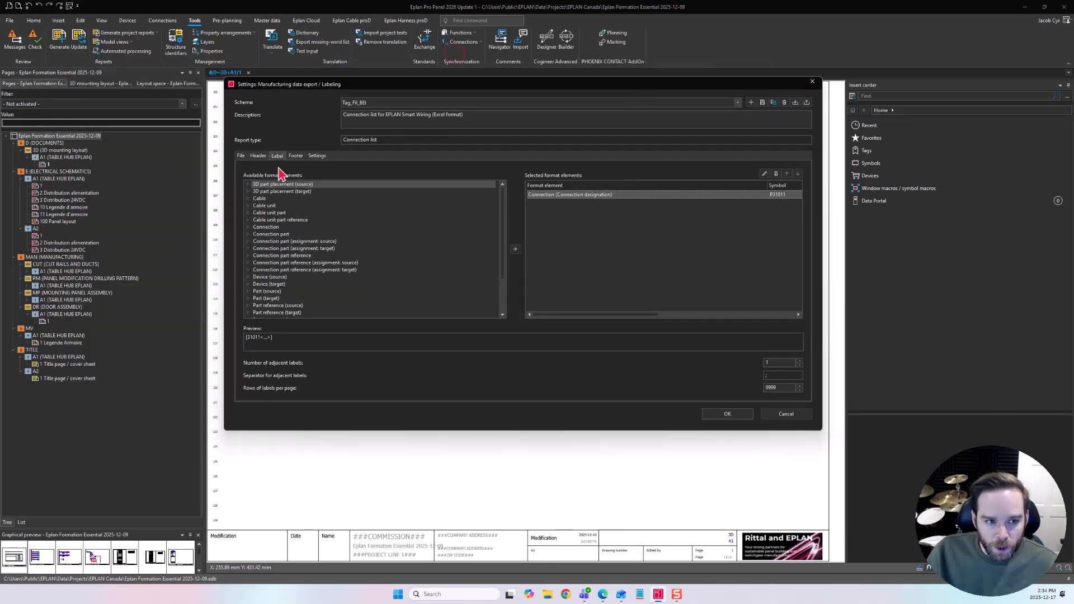
left_click(241, 158)
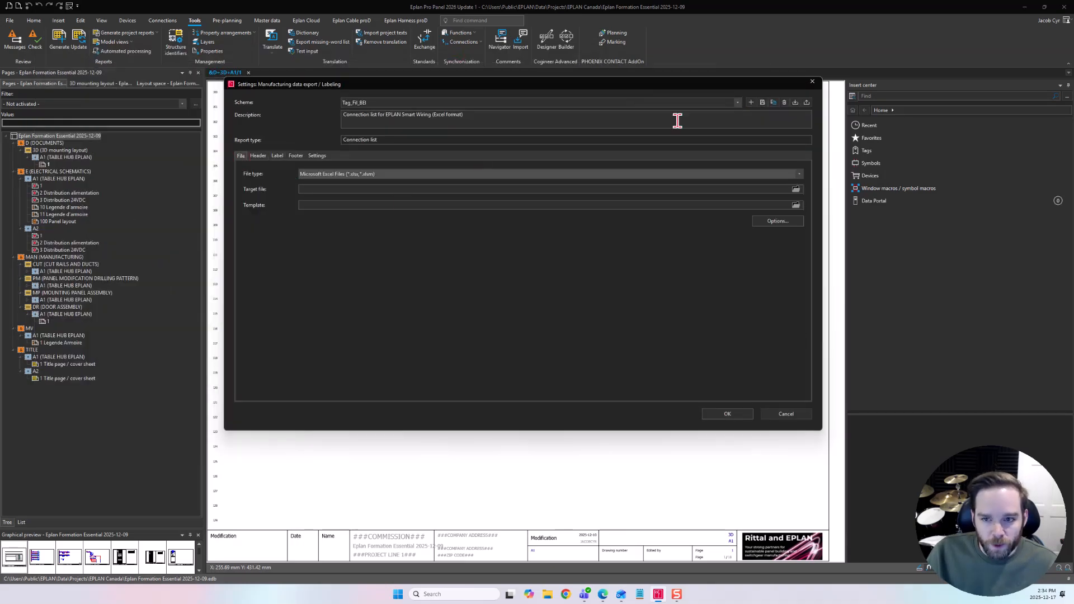
- Create a new labeling scheme named "BOM test" with the report type Summarized parts list
left_click(750, 103)
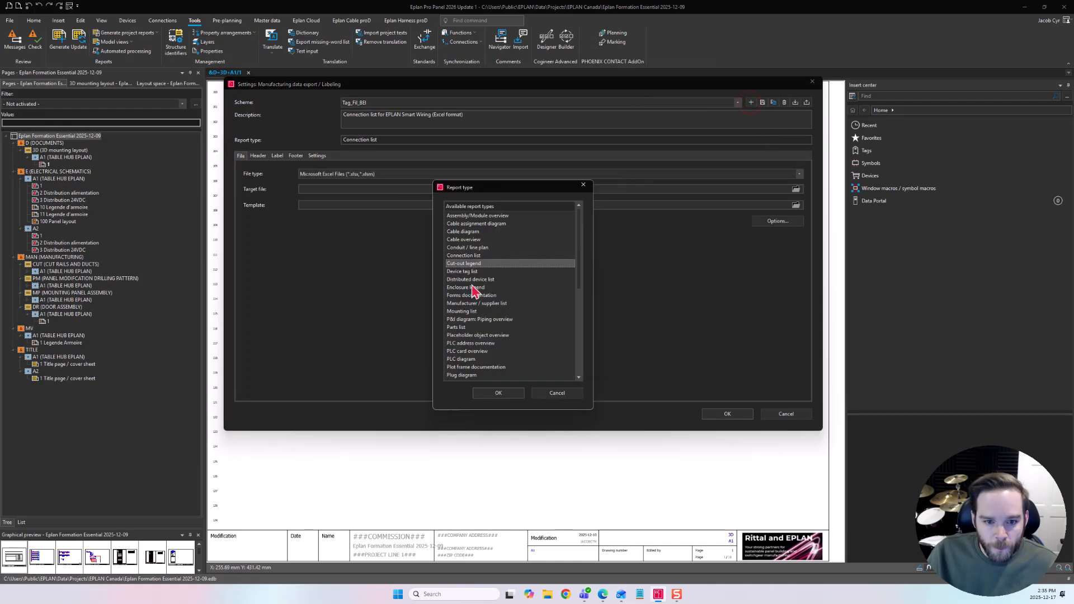
left_click_drag(579, 241, 587, 322)
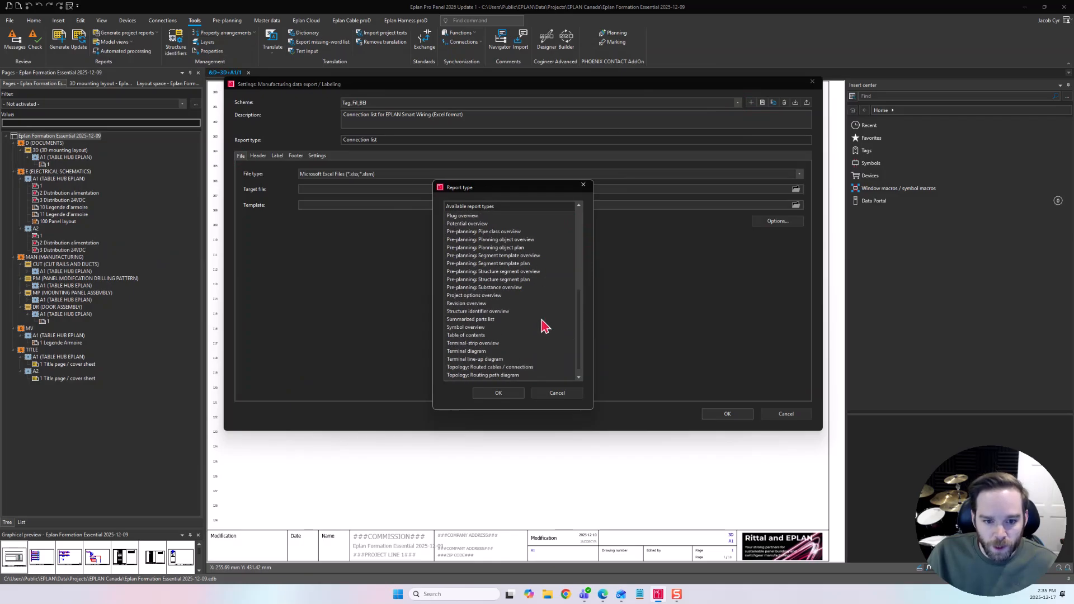
left_click(476, 321)
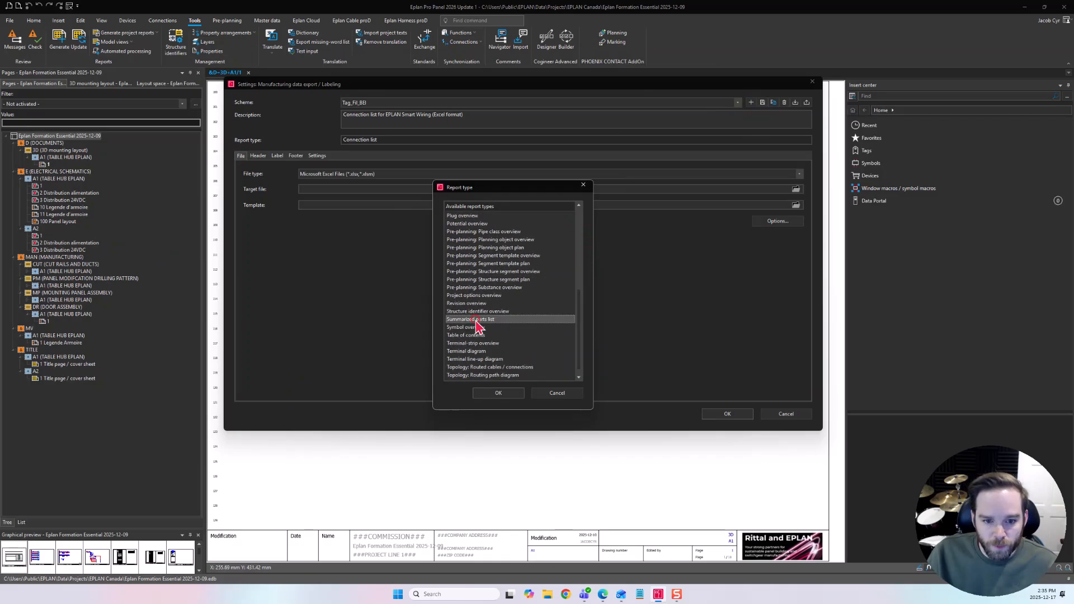
left_click(498, 394)
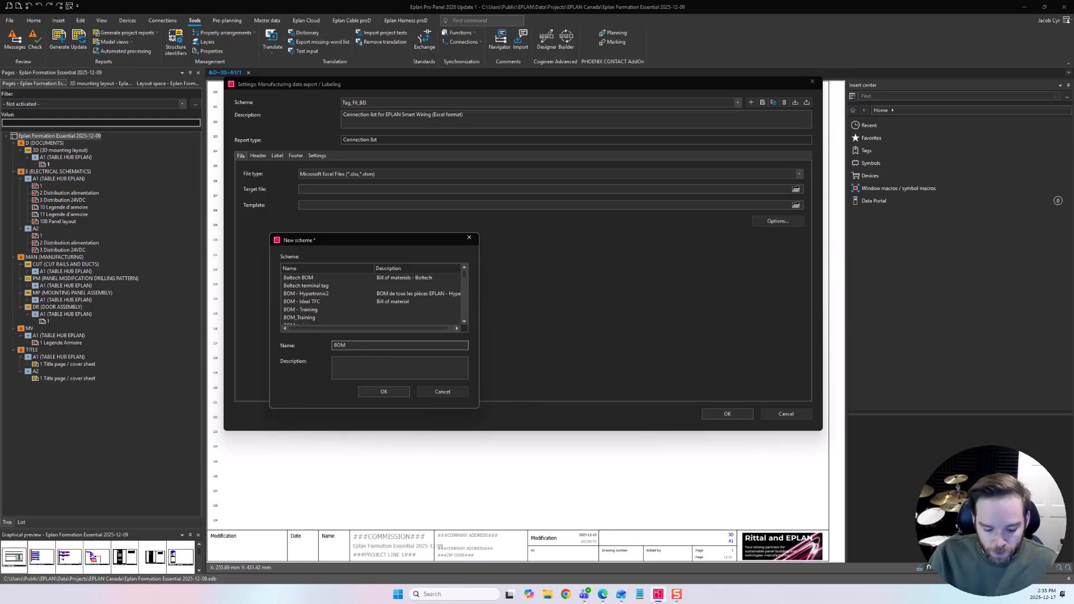
type("st")
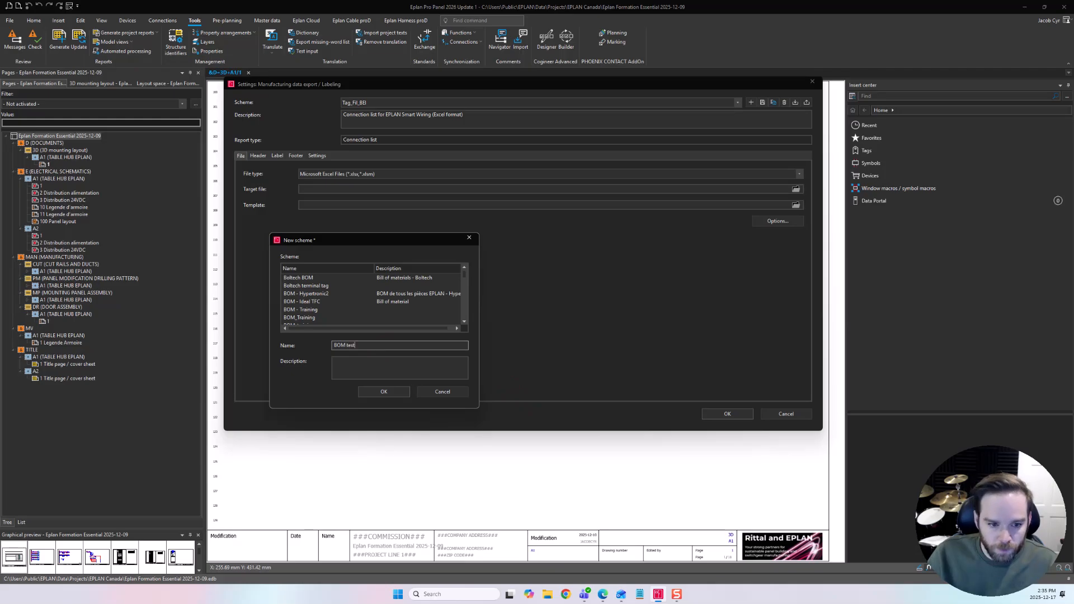
left_click(383, 391)
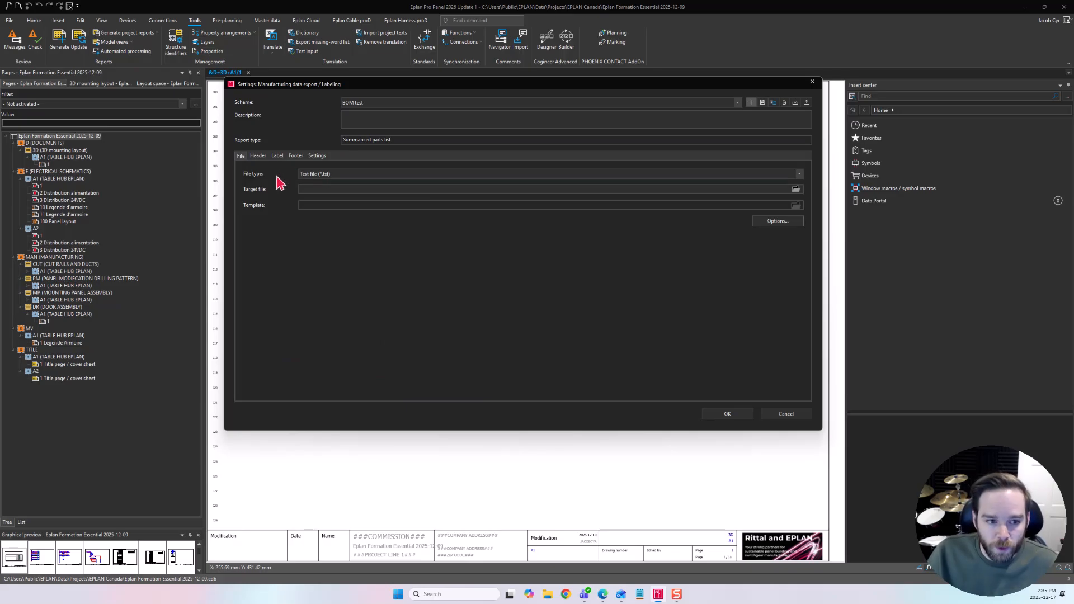
- Set the scheme's file type to Microsoft Excel Files and its target file to BOM on the Desktop
left_click(325, 175)
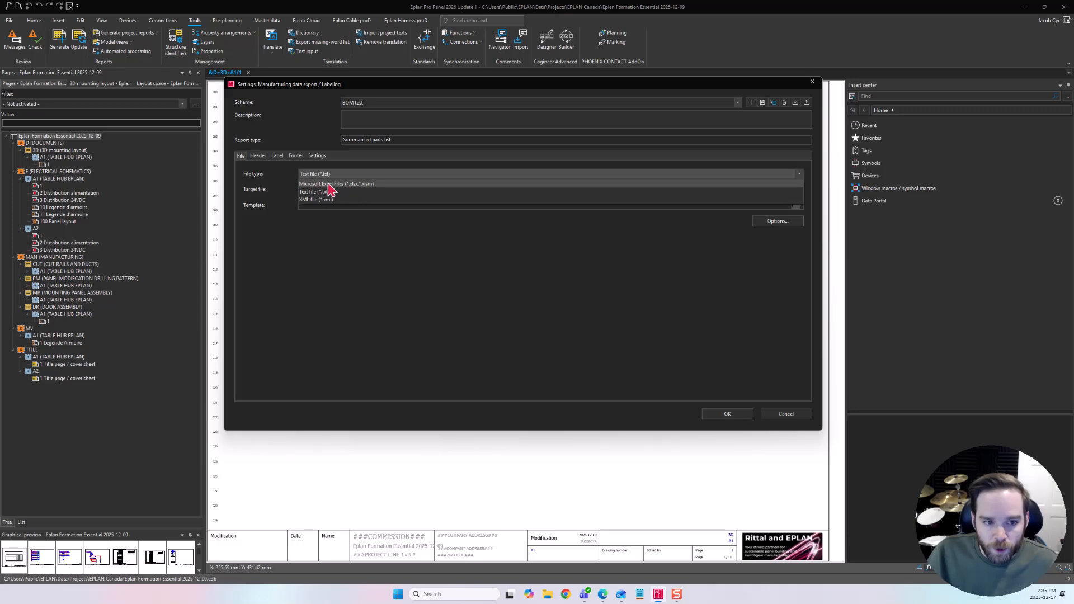
left_click(343, 185)
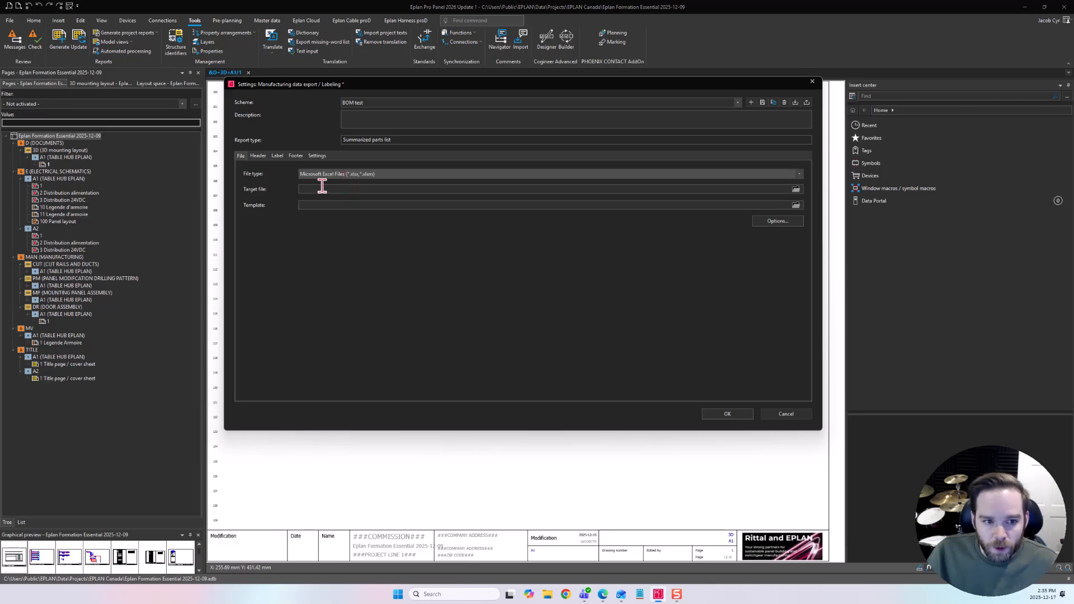
left_click(796, 188)
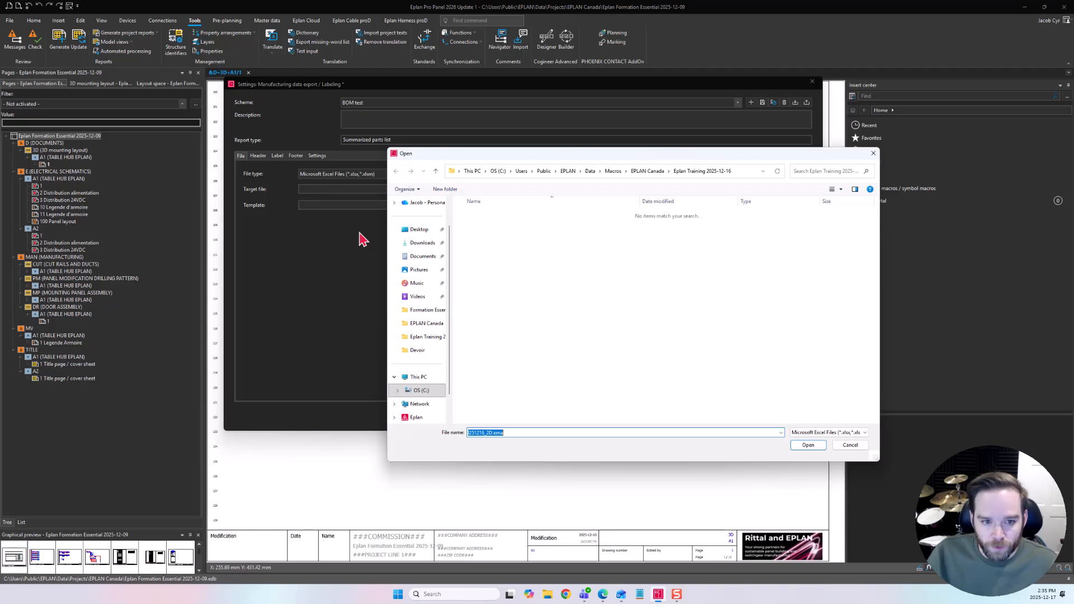
left_click(420, 229)
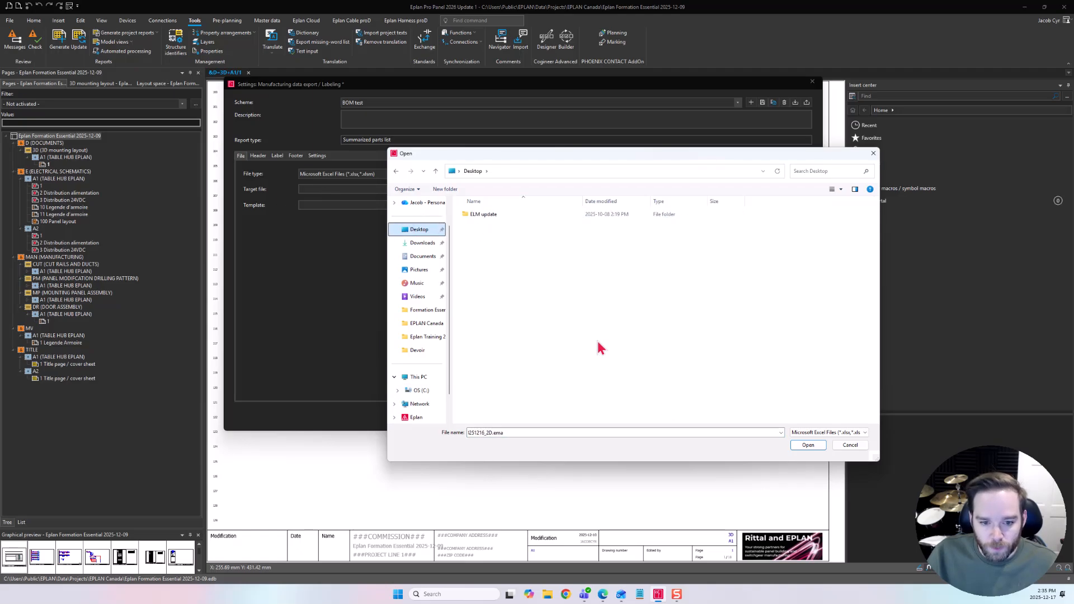
double_click(572, 433)
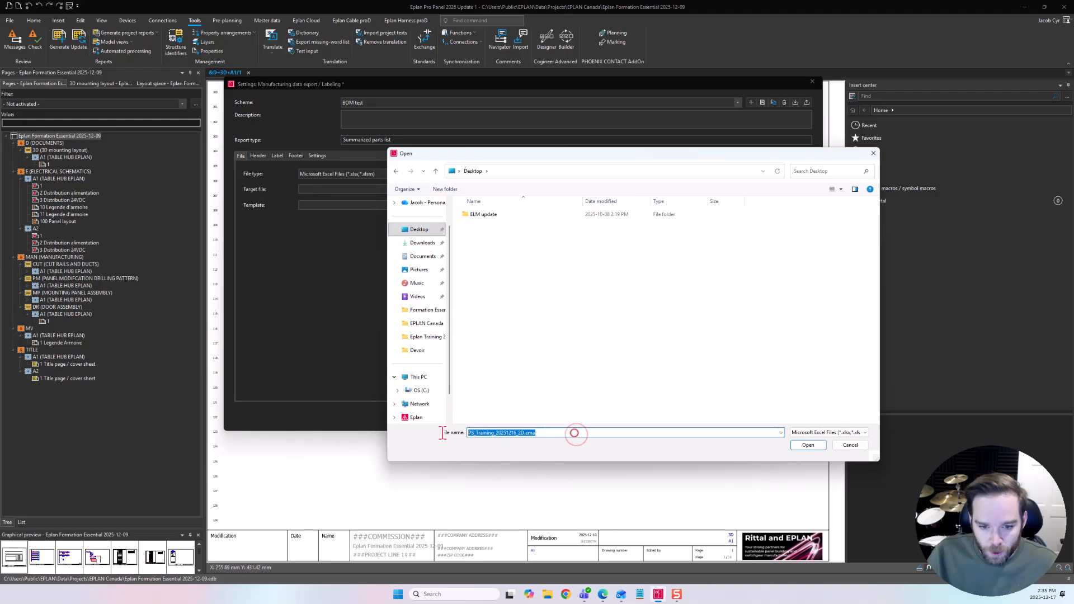
type("BOM")
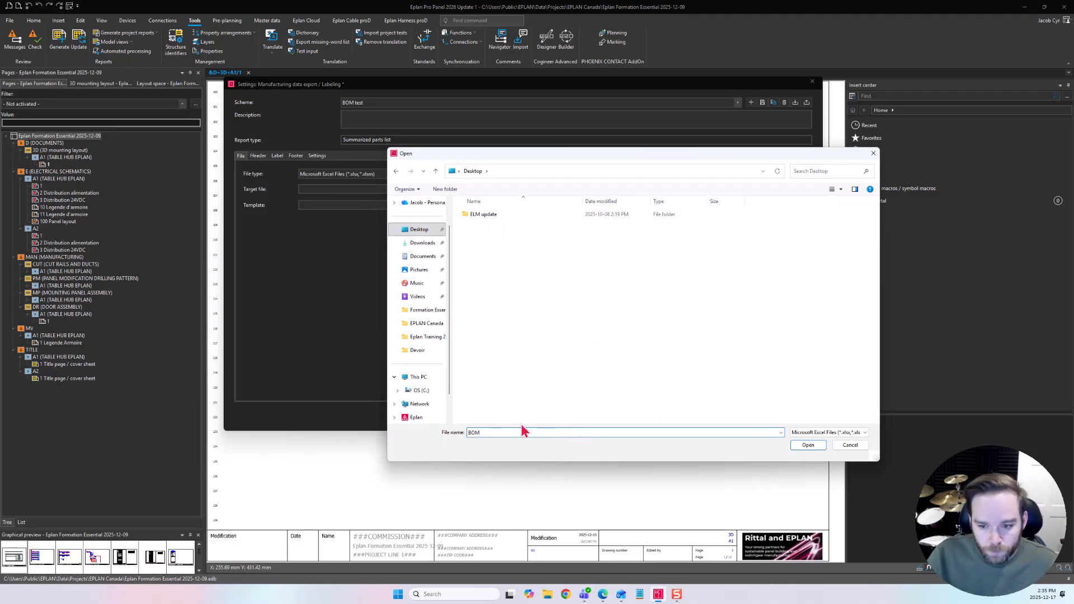
left_click(808, 446)
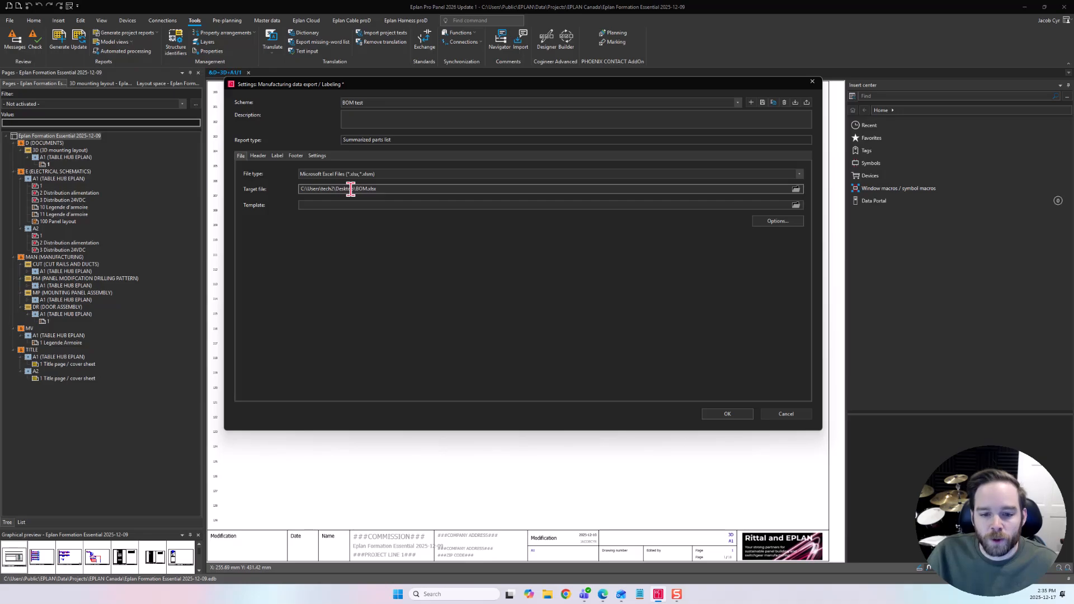
left_click(333, 204)
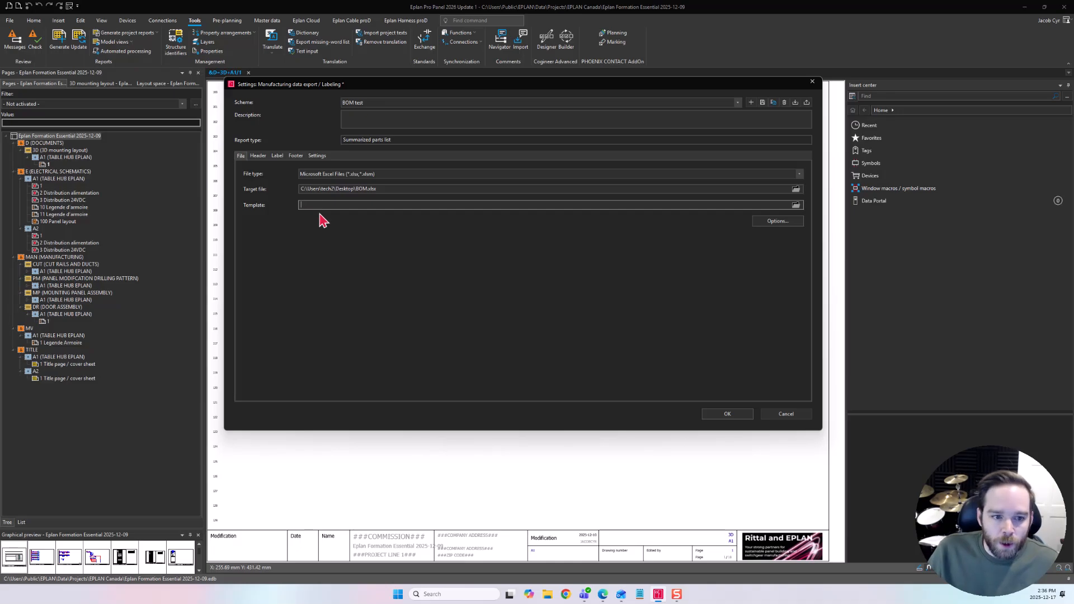
left_click(307, 204)
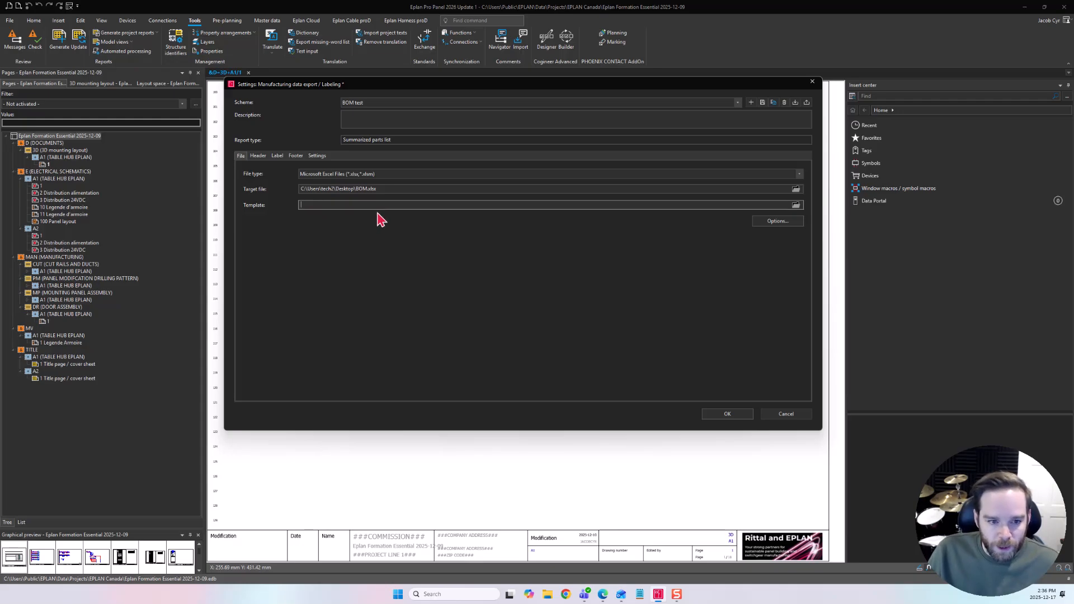
- Add the Project name project property to the header's format elements
left_click(257, 156)
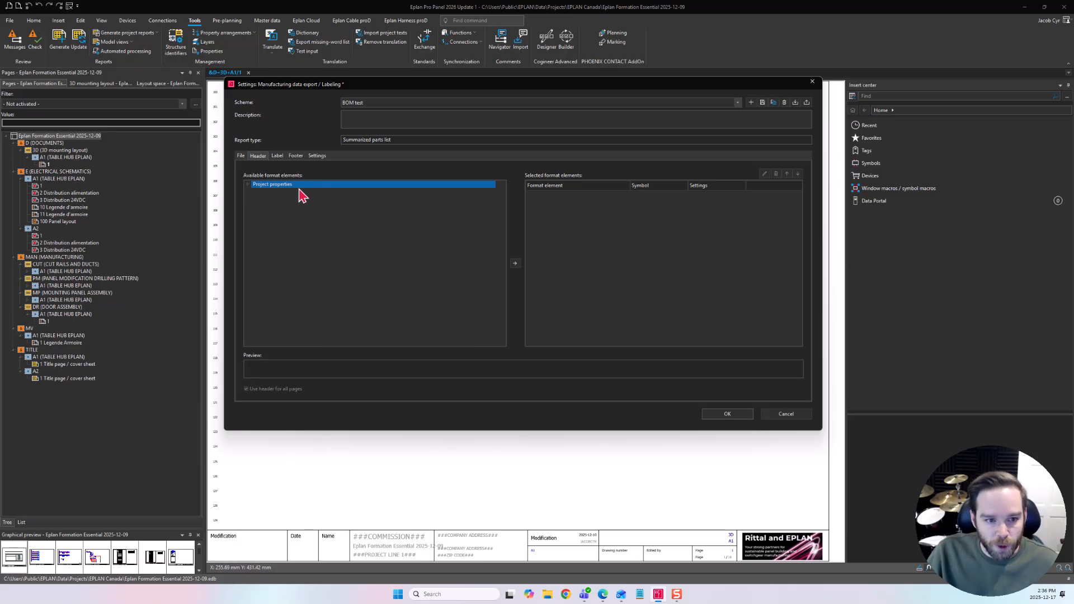
left_click(515, 263)
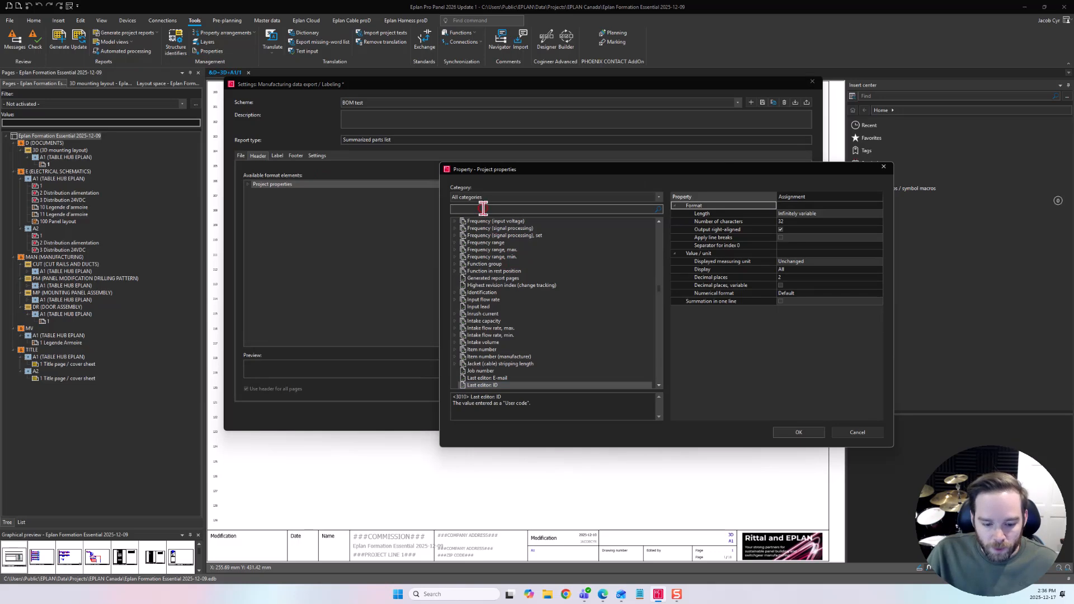
type("name")
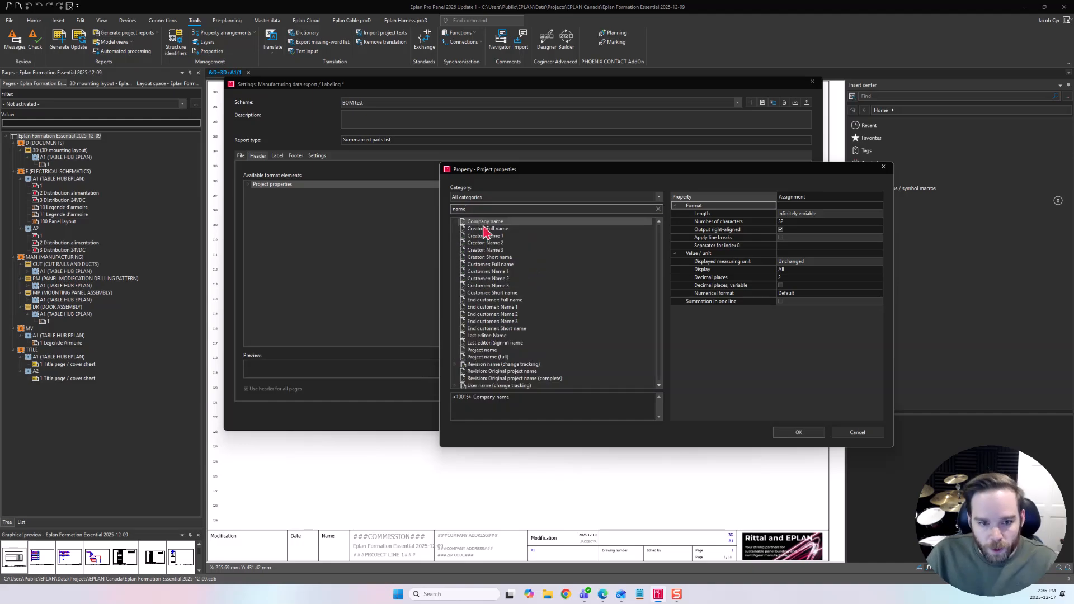
left_click(479, 350)
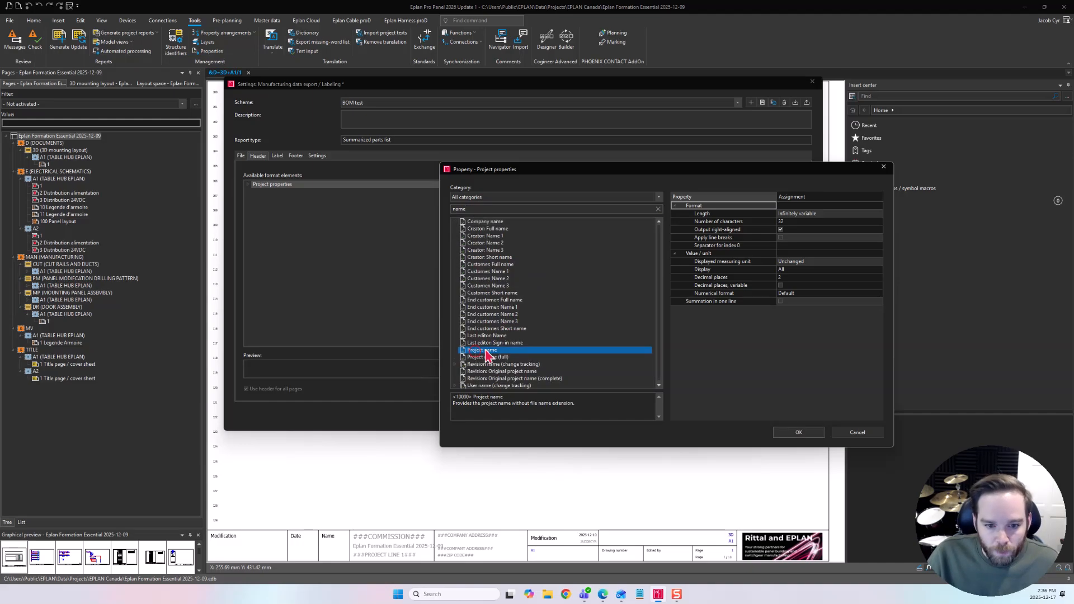
left_click(784, 431)
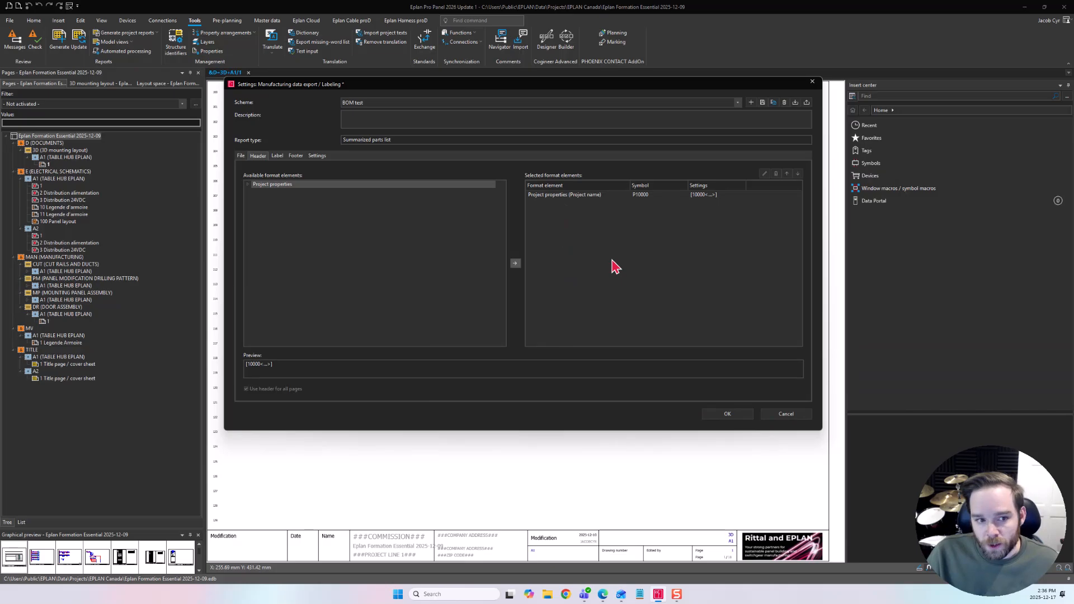
- Add the Part number property of the Part element to the label's format elements
left_click(276, 157)
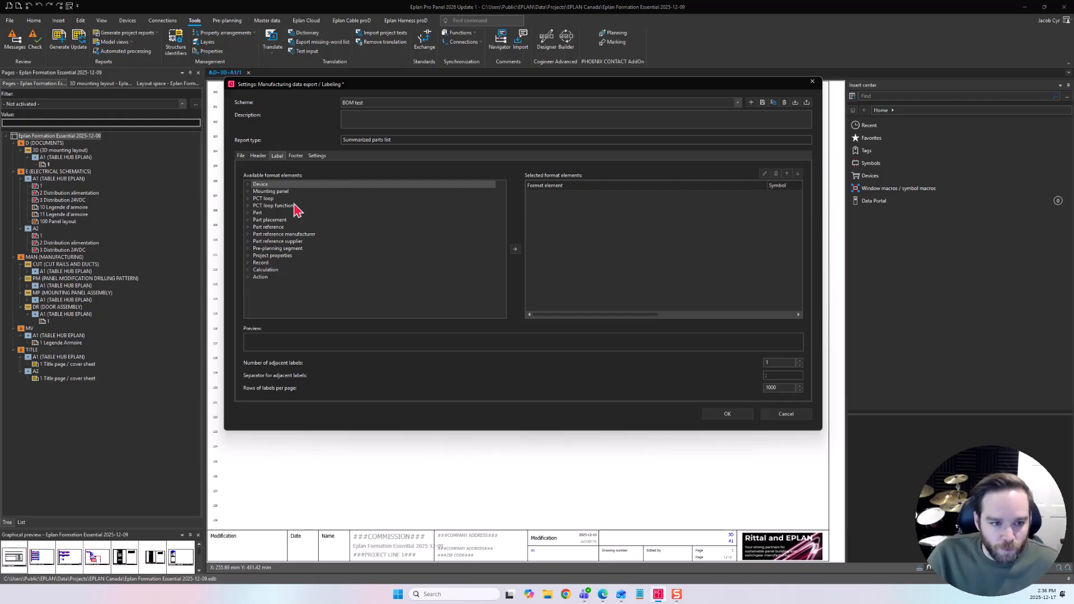
left_click(259, 214)
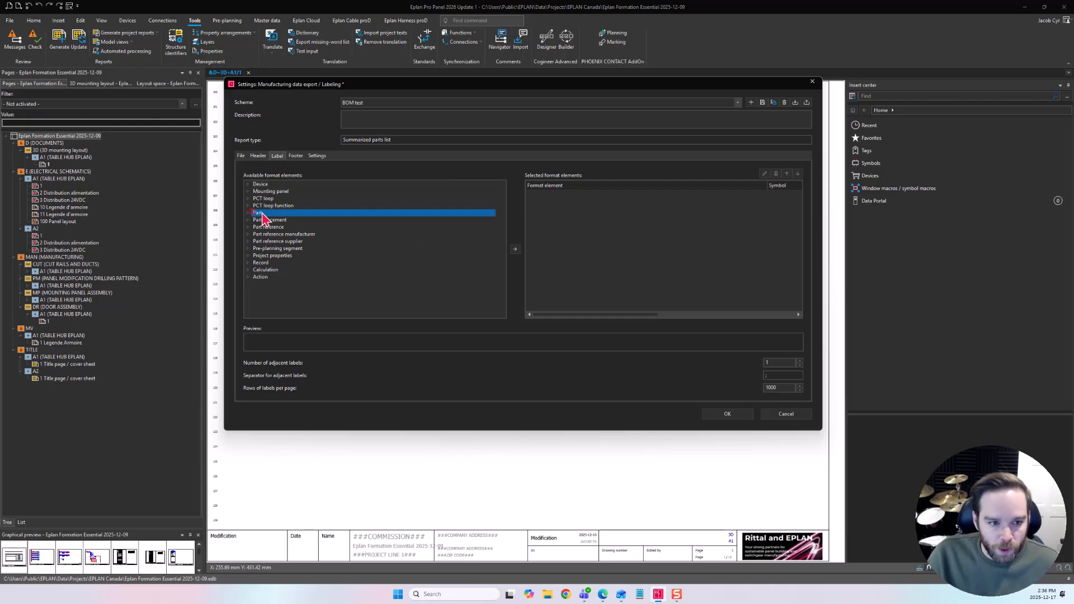
left_click(515, 250)
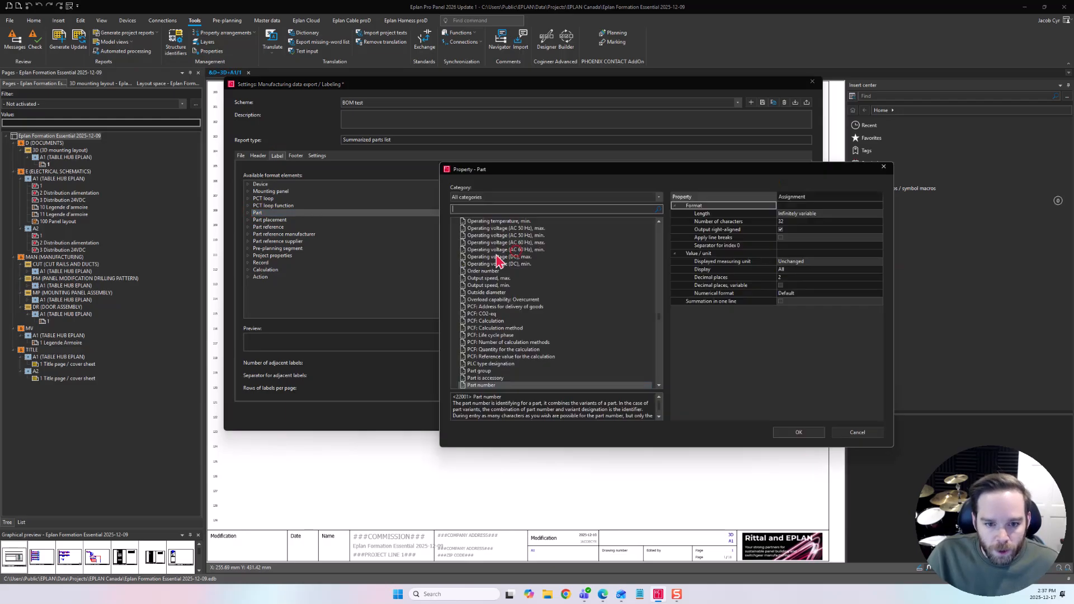
left_click(496, 385)
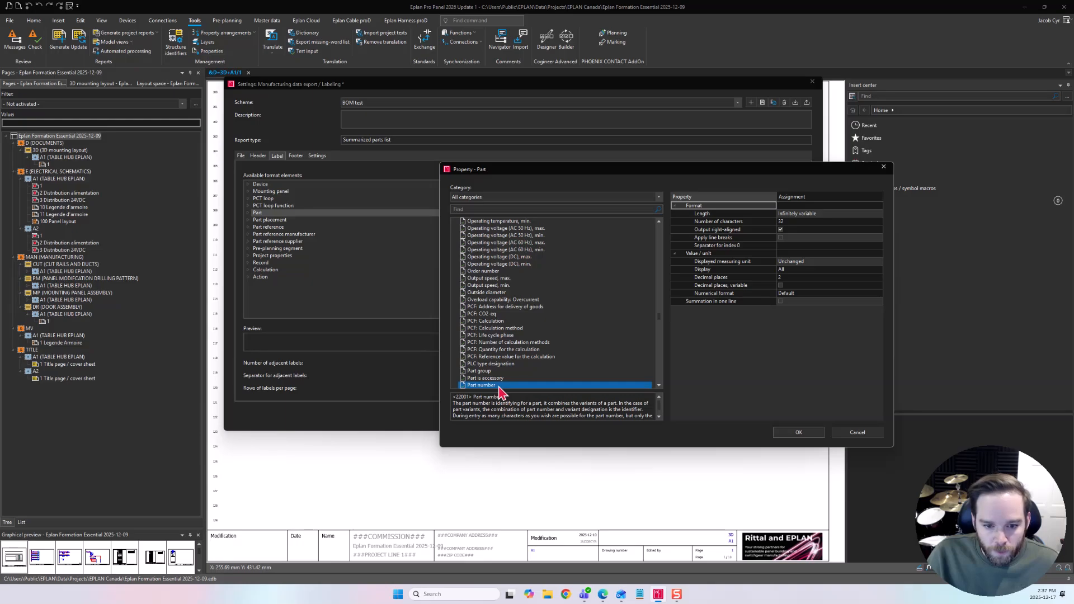
left_click(788, 432)
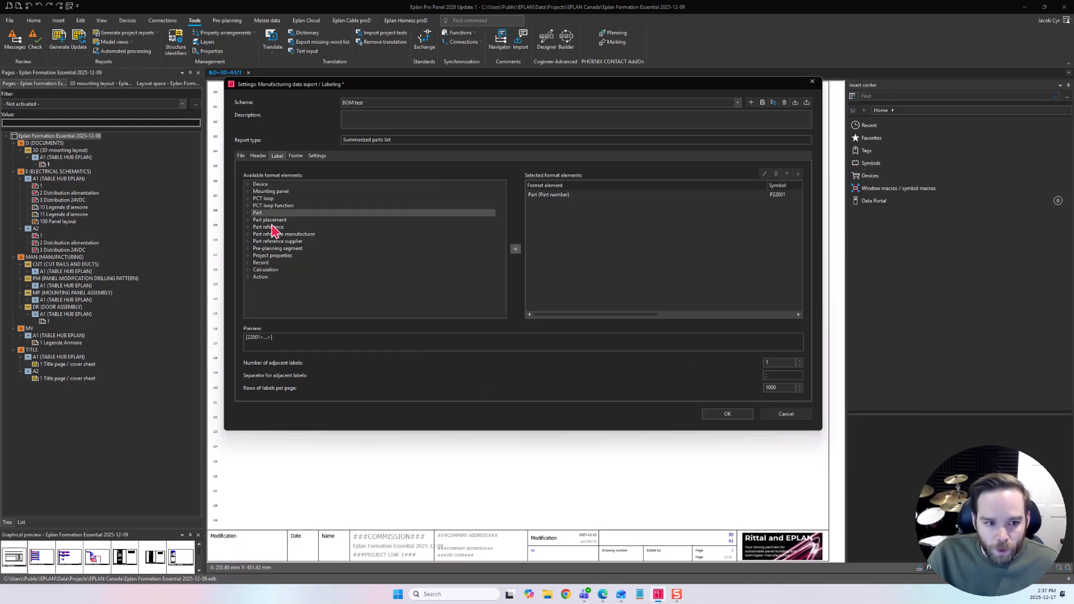
- Find "manu" among the Part properties and add Manufacturer name to the label's format elements
left_click(515, 249)
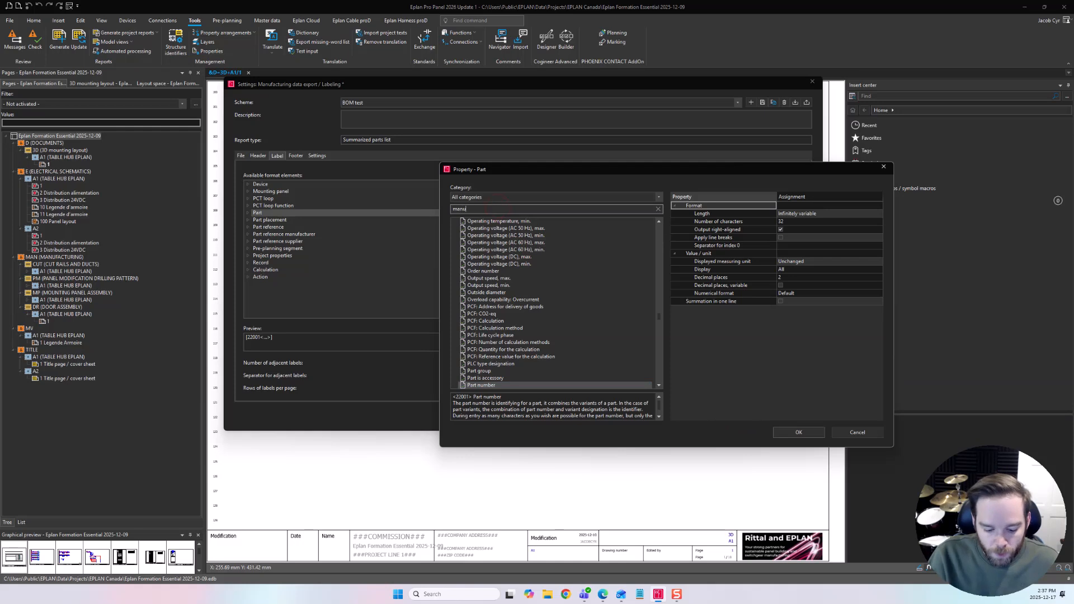
left_click(486, 235)
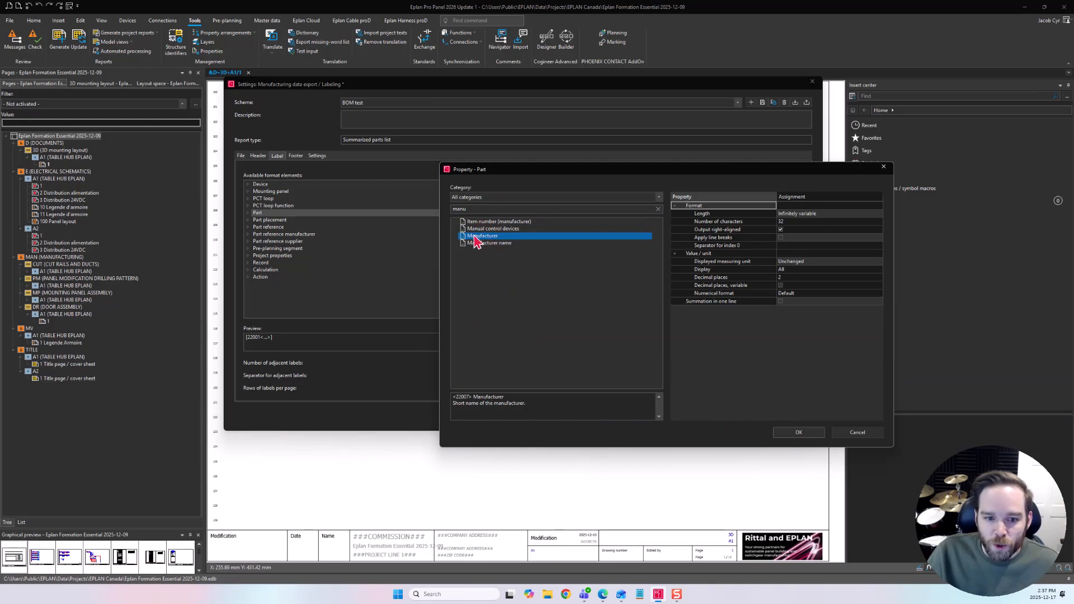
left_click(478, 243)
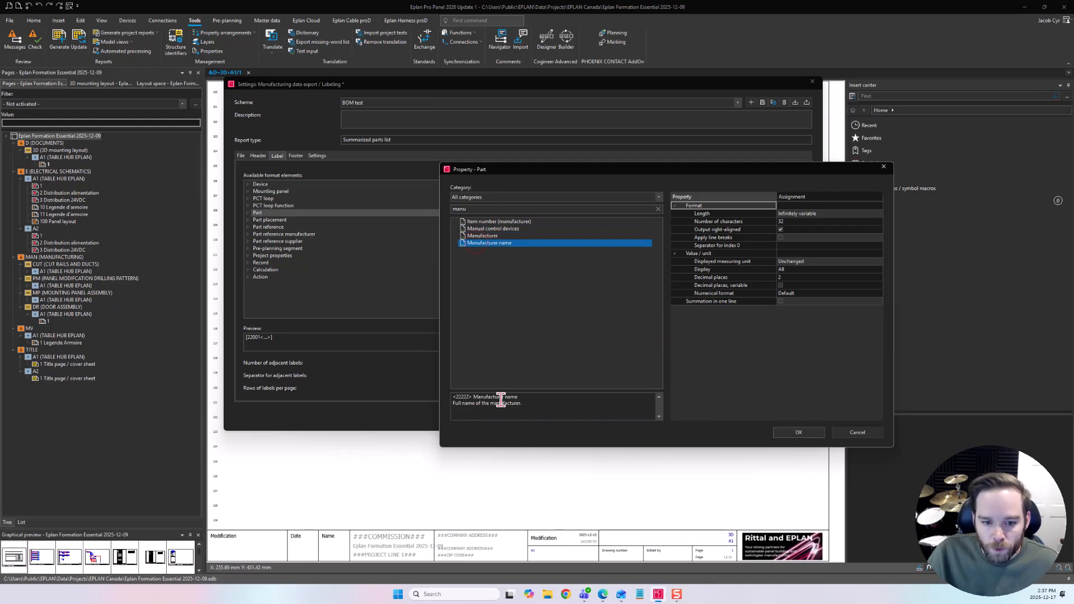
left_click(797, 433)
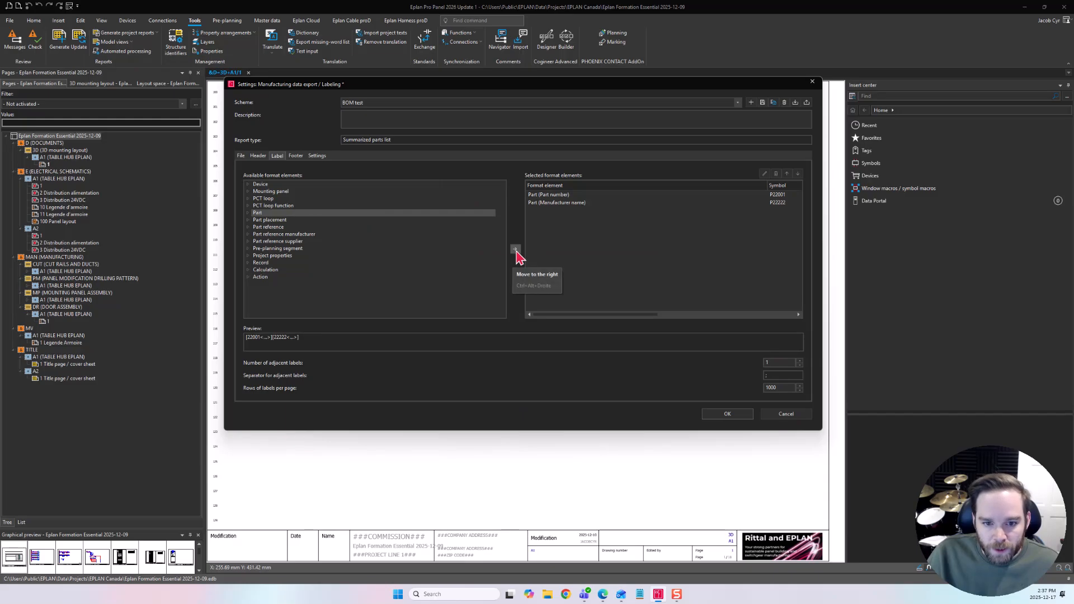
- Find "design" among the Part properties and add Part: Designation 1 to the label's format elements
left_click(515, 250)
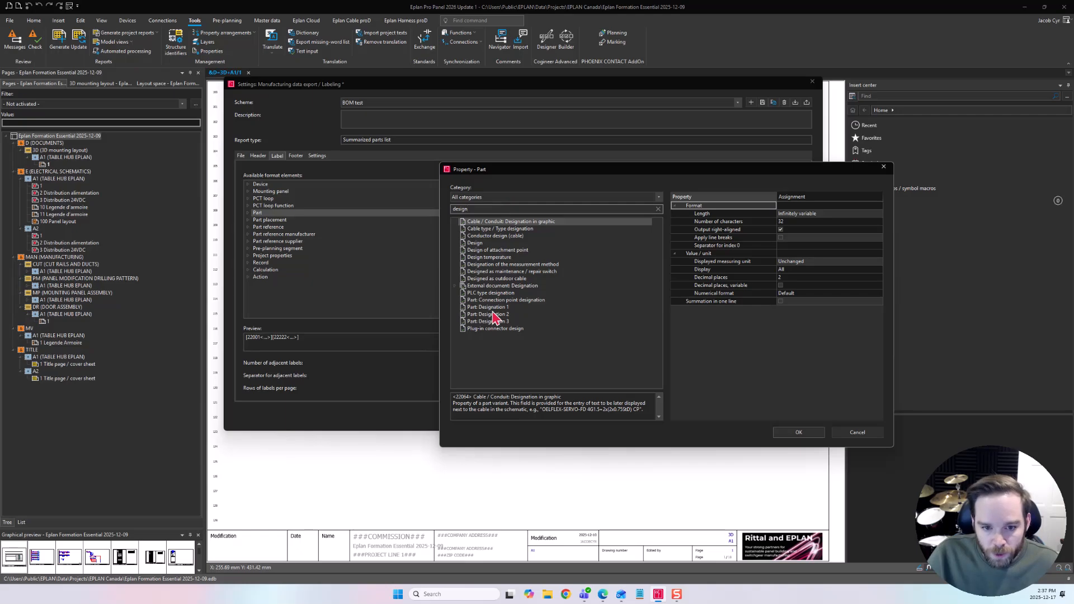
left_click(492, 307)
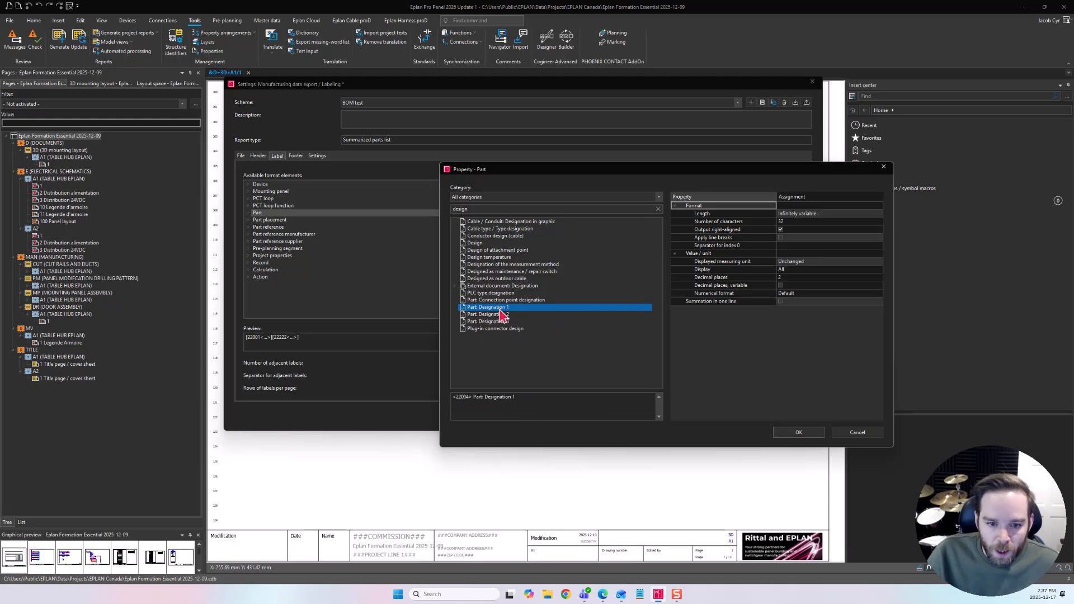
left_click(808, 433)
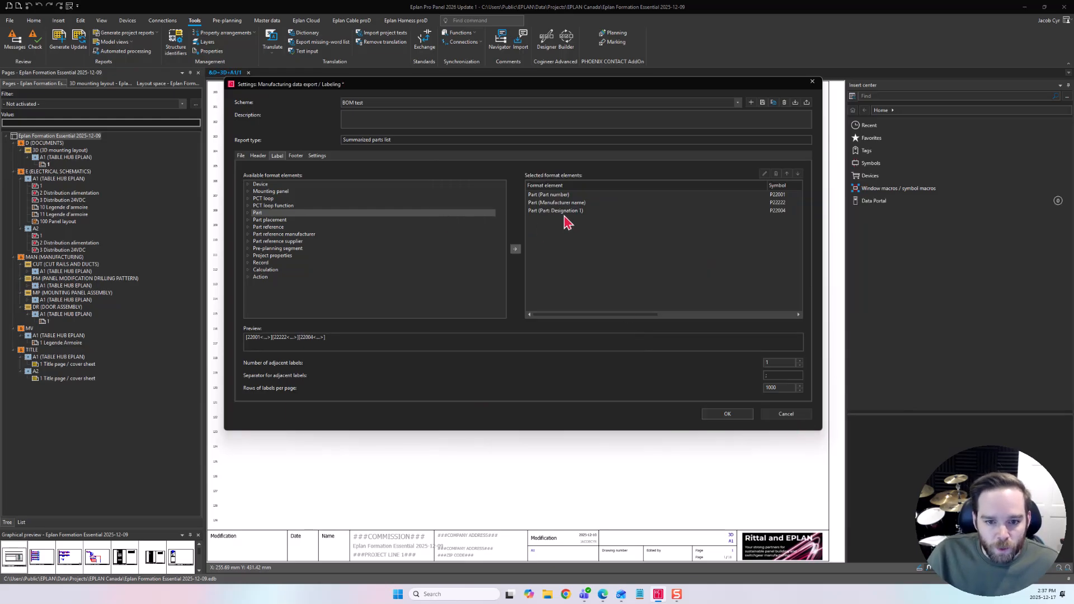
- Find "total" among the Part reference properties and add Total amount (number of units) to the label's format elements
left_click(266, 228)
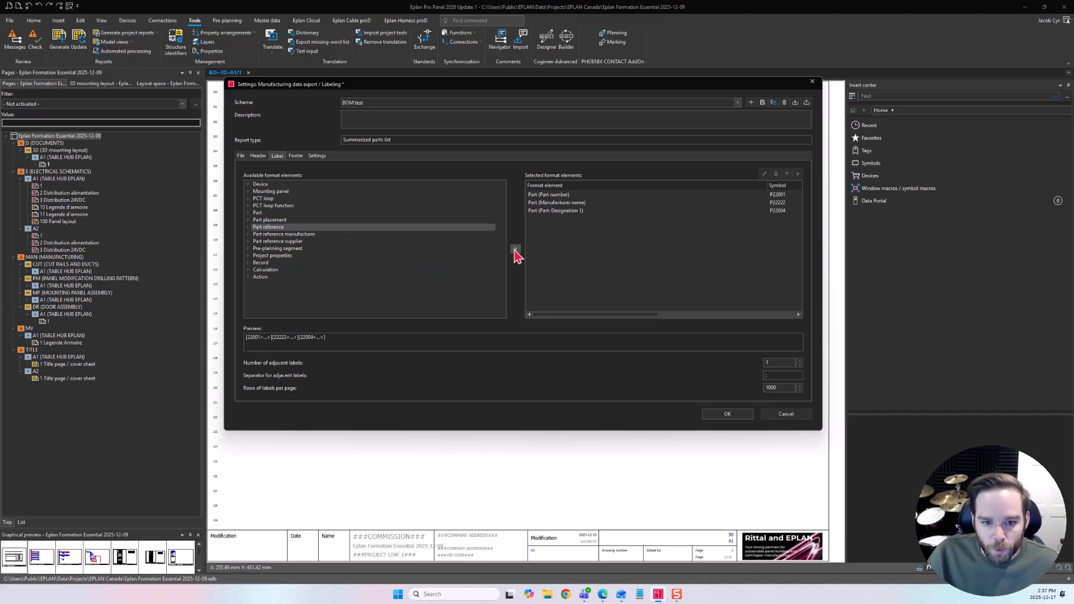
left_click(515, 249)
type("total")
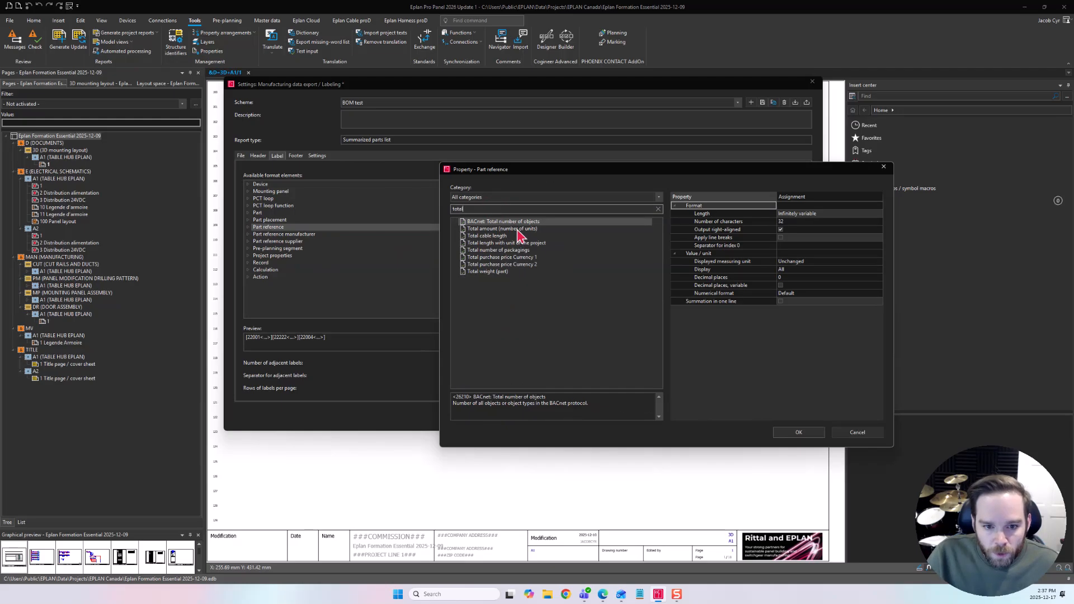
left_click(508, 229)
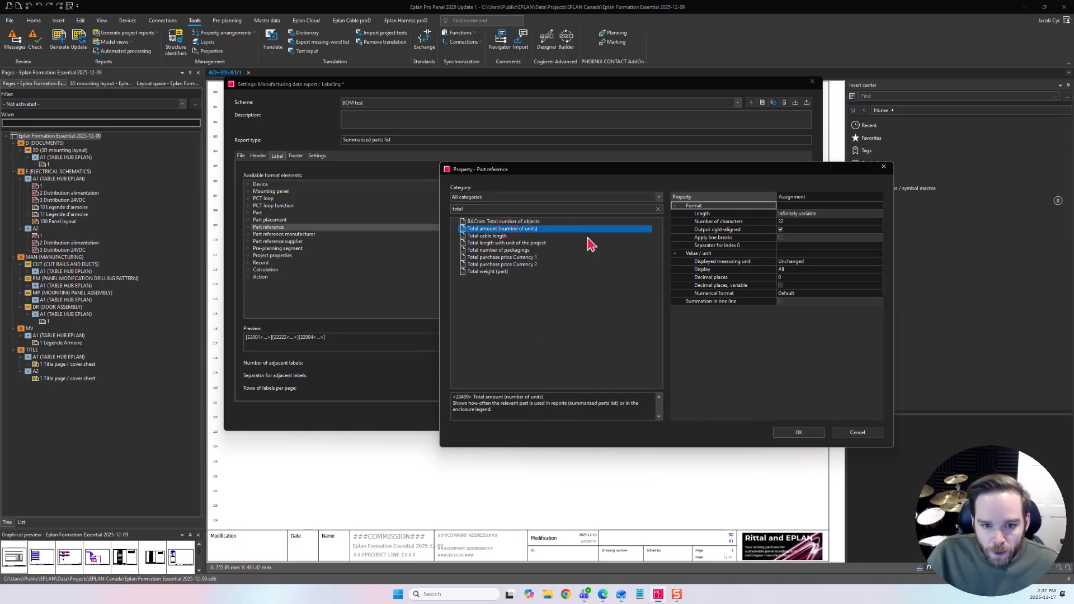
left_click(801, 433)
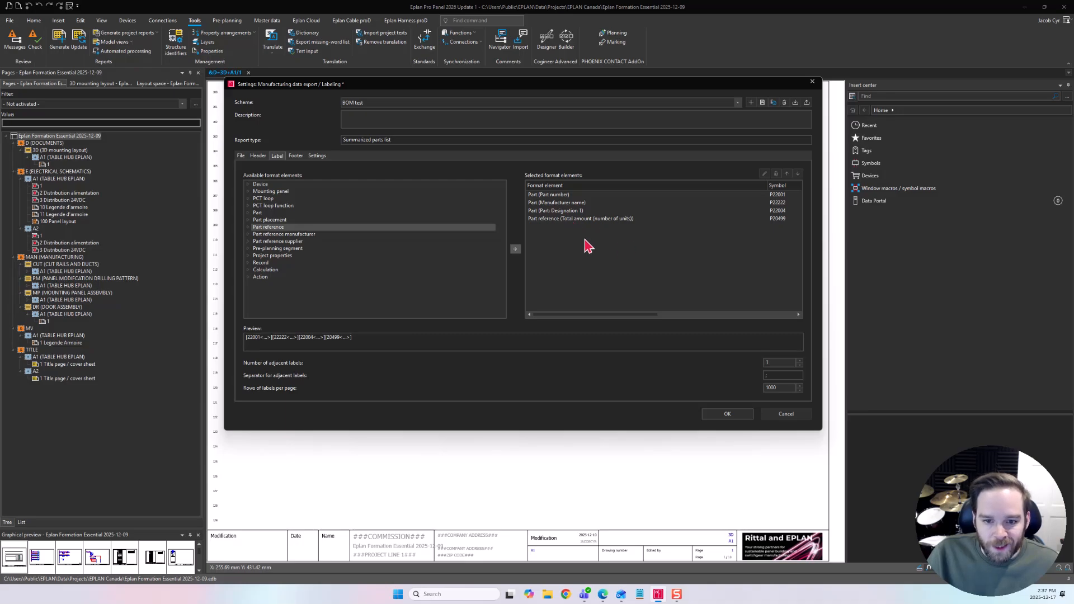
- Add the DT (full) property of the Device element to the label's format elements and set the rows of labels per page to 1000
left_click(261, 184)
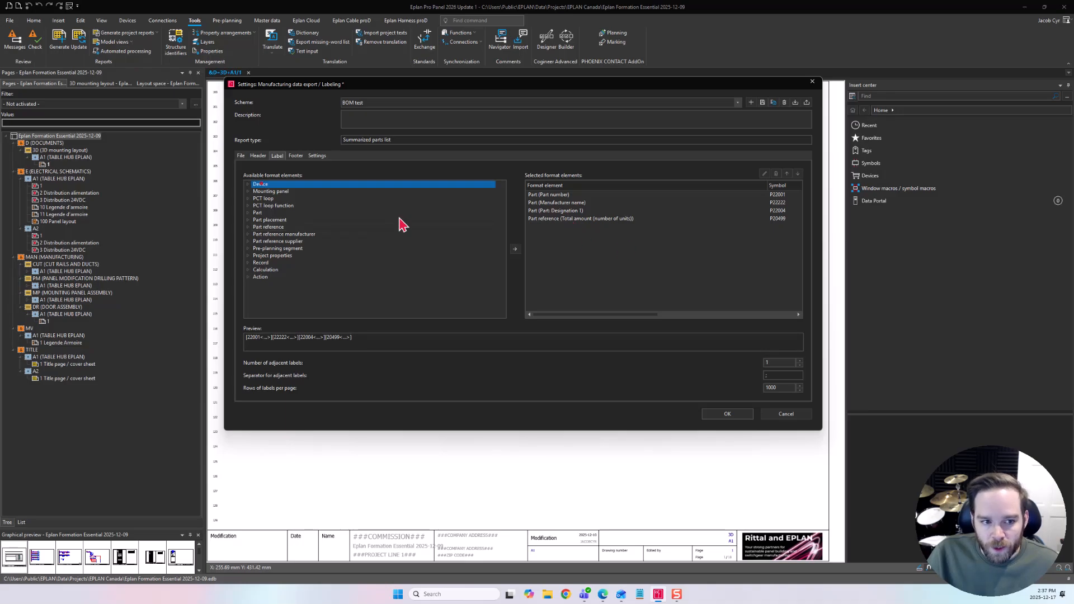
left_click(514, 249)
type("dt")
left_click(499, 222)
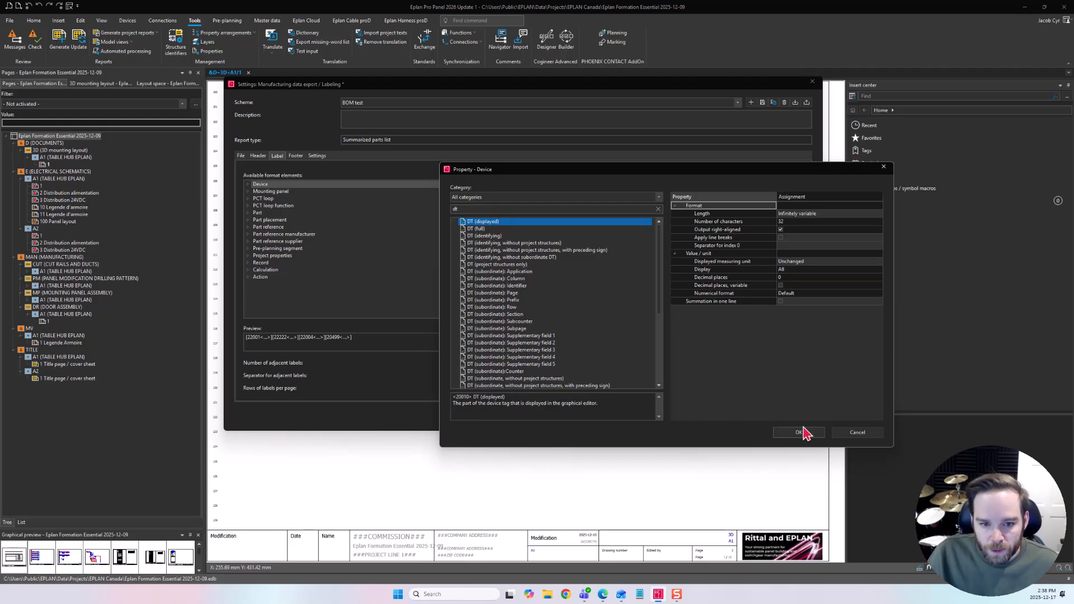
left_click(479, 229)
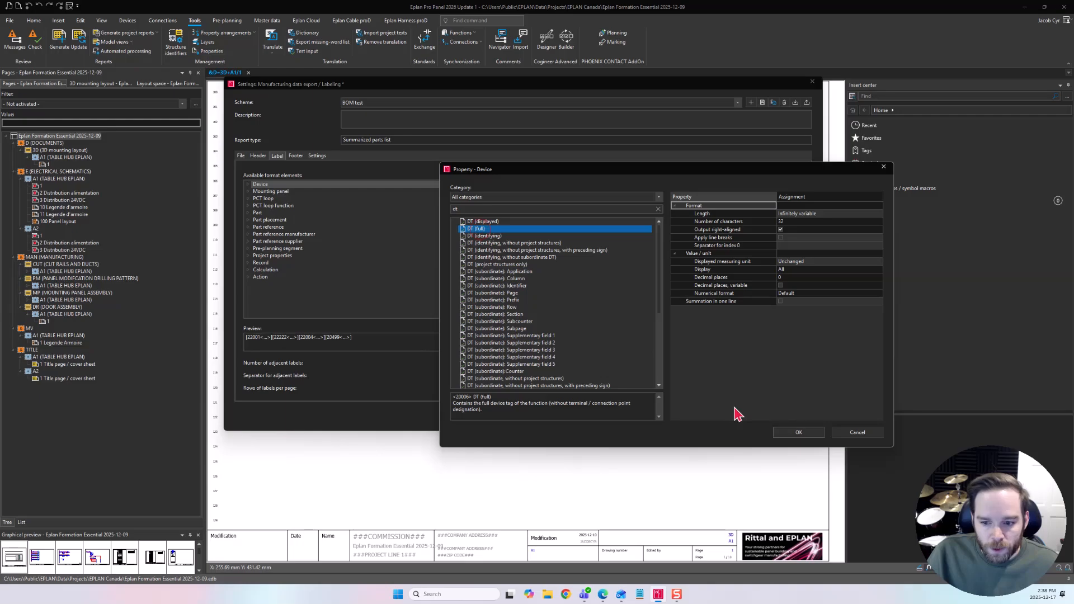
left_click(793, 433)
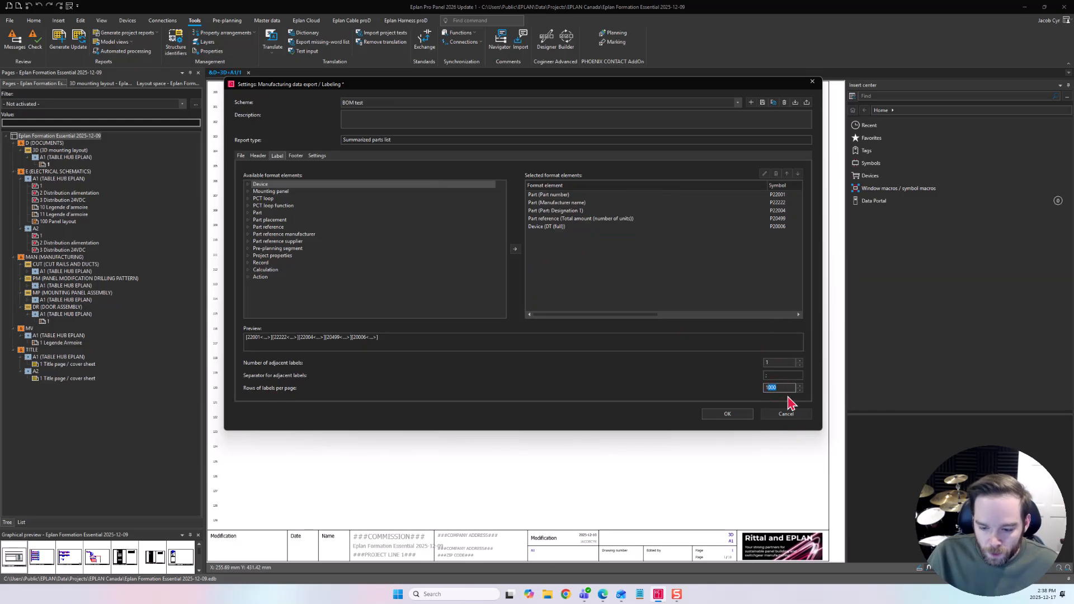
type("1")
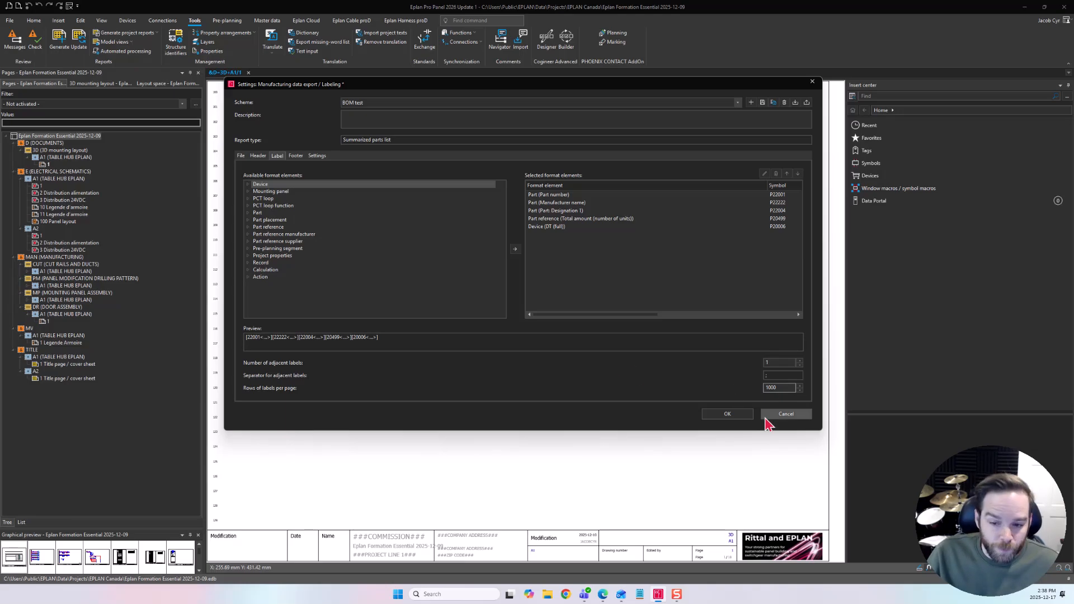
- Examine the format elements available for the scheme's footer
left_click(295, 156)
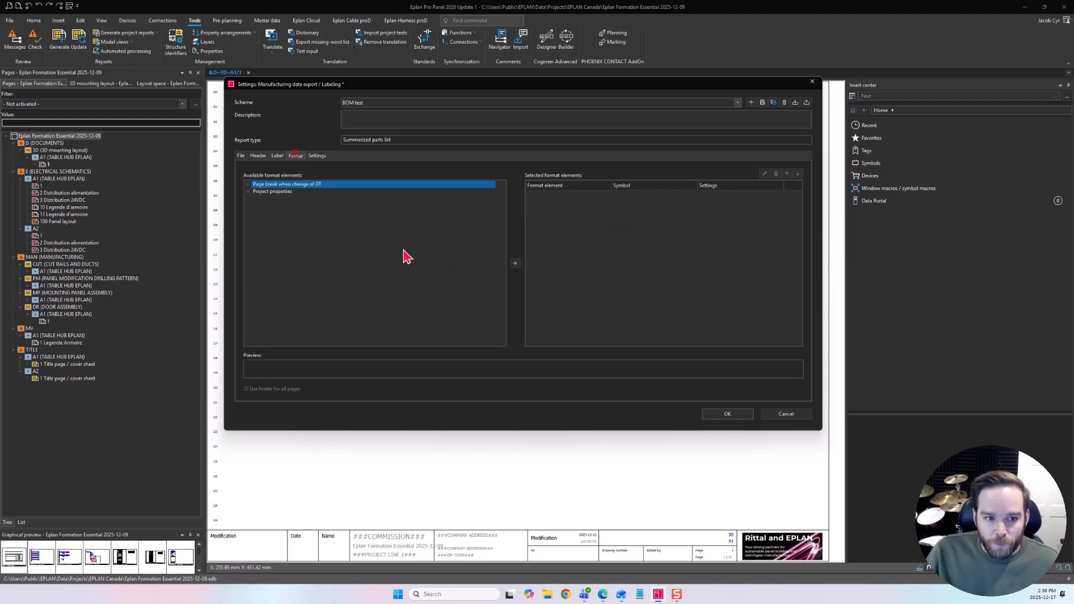
left_click(281, 193)
left_click(315, 184)
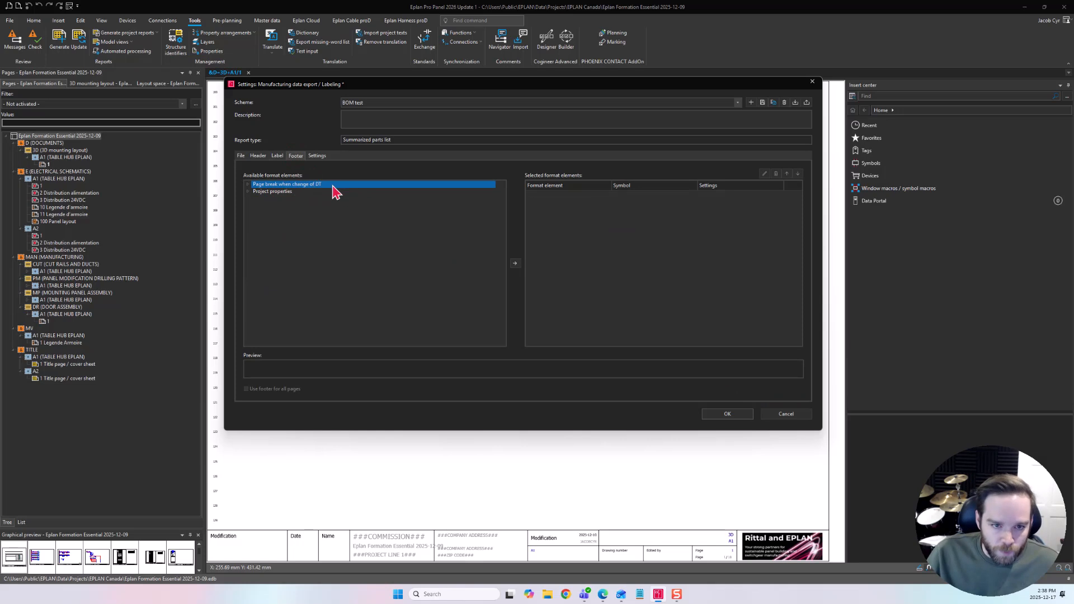
left_click(284, 191)
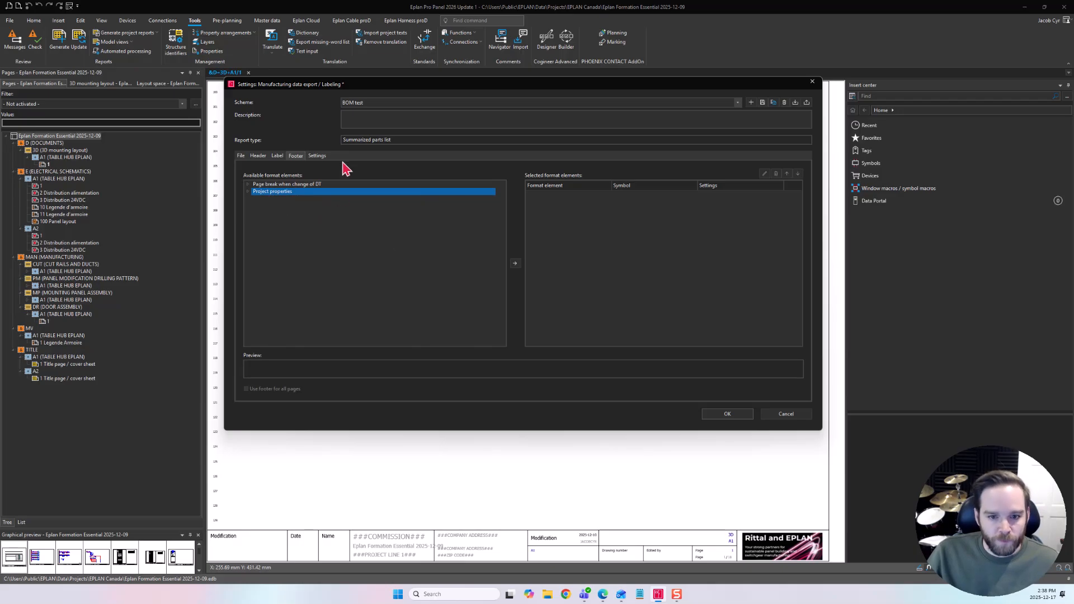
- Set the scheme's sort setting to the Manufacturer sorting scheme, and save the BOM test labeling scheme
left_click(318, 156)
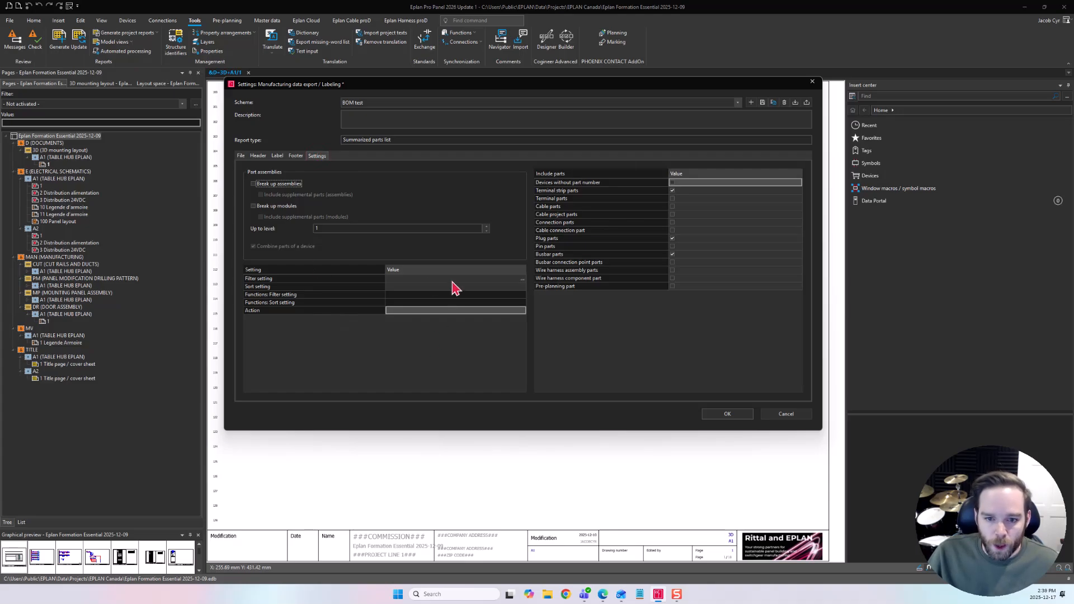
left_click(428, 279)
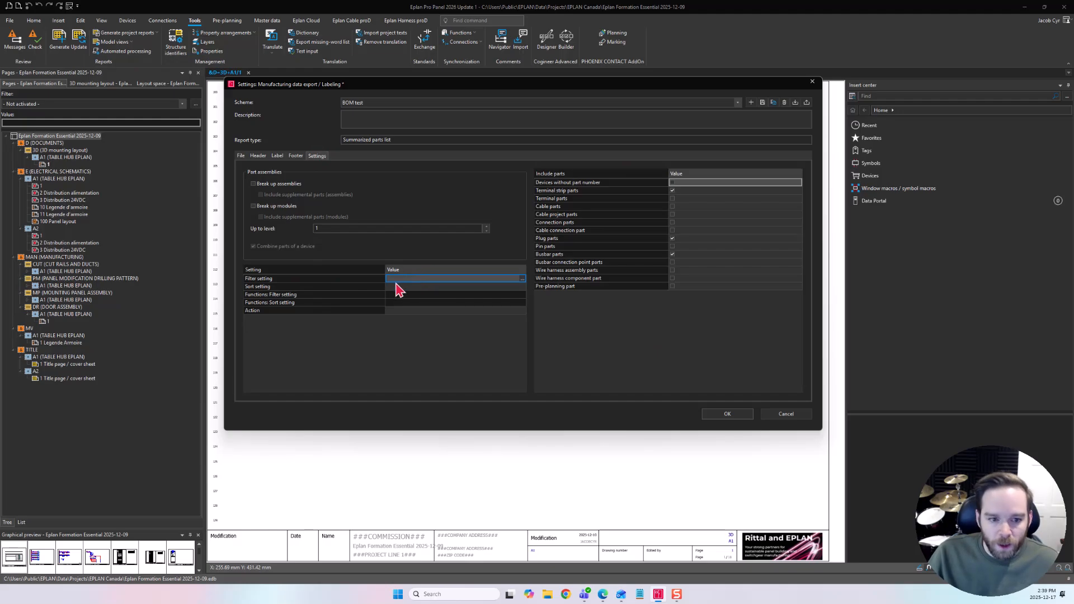
left_click(402, 287)
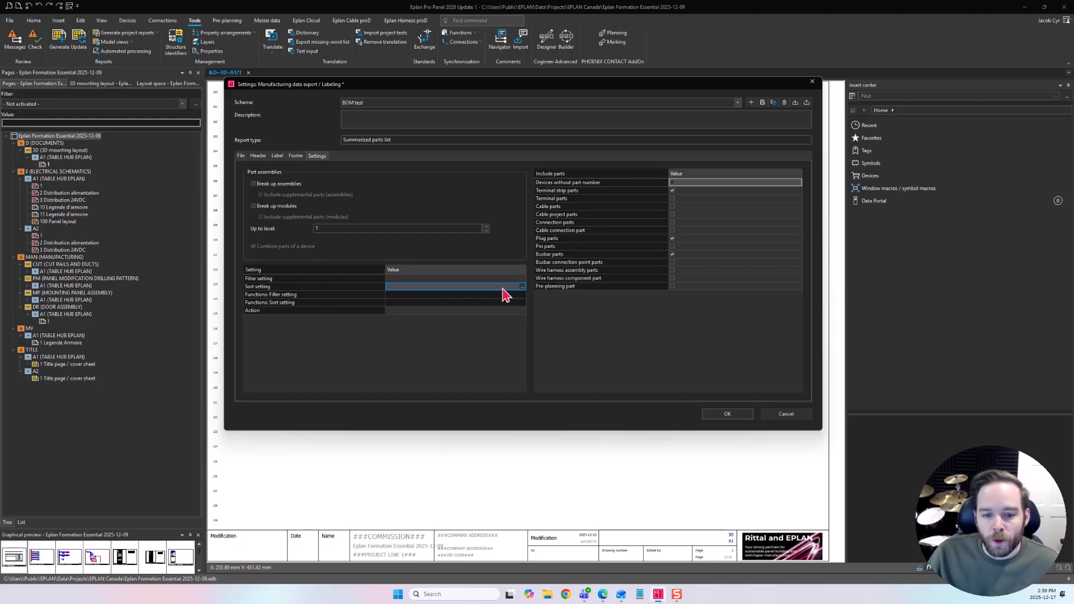
left_click(522, 287)
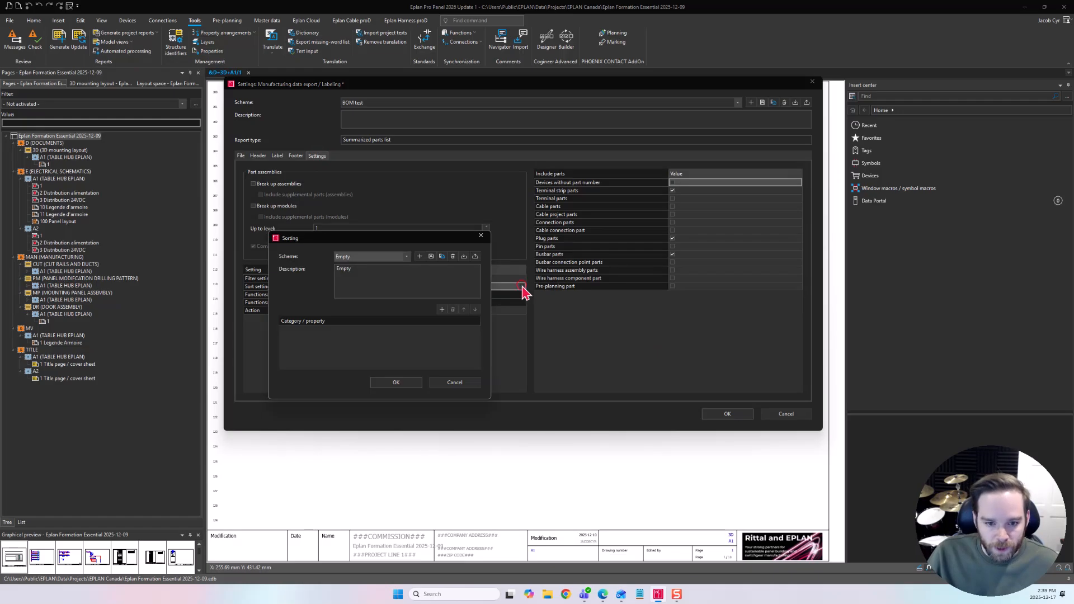
left_click(362, 256)
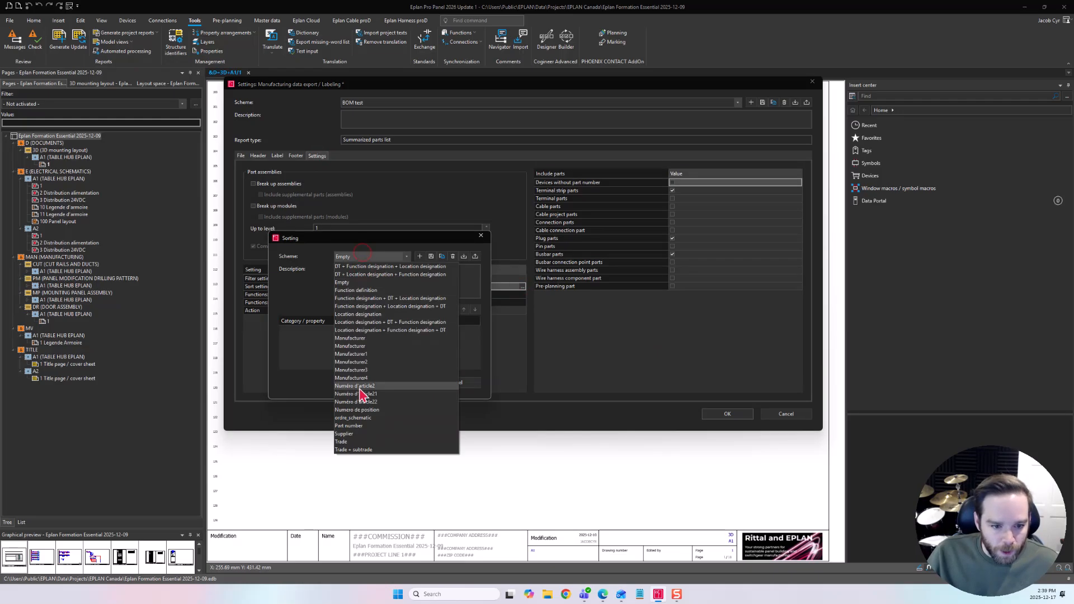
left_click(357, 343)
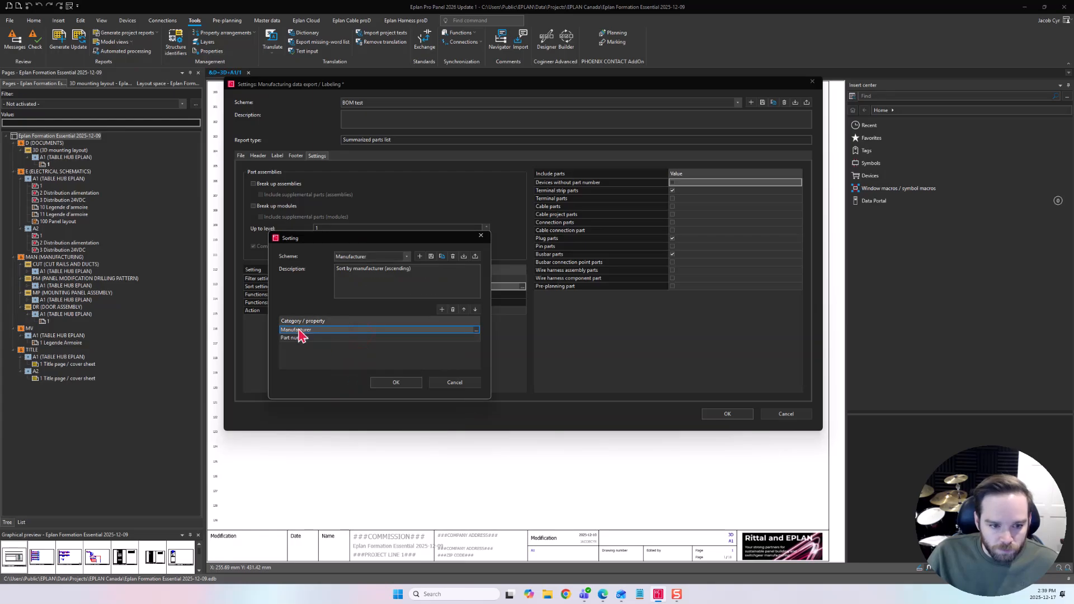
left_click(331, 337)
left_click(313, 331)
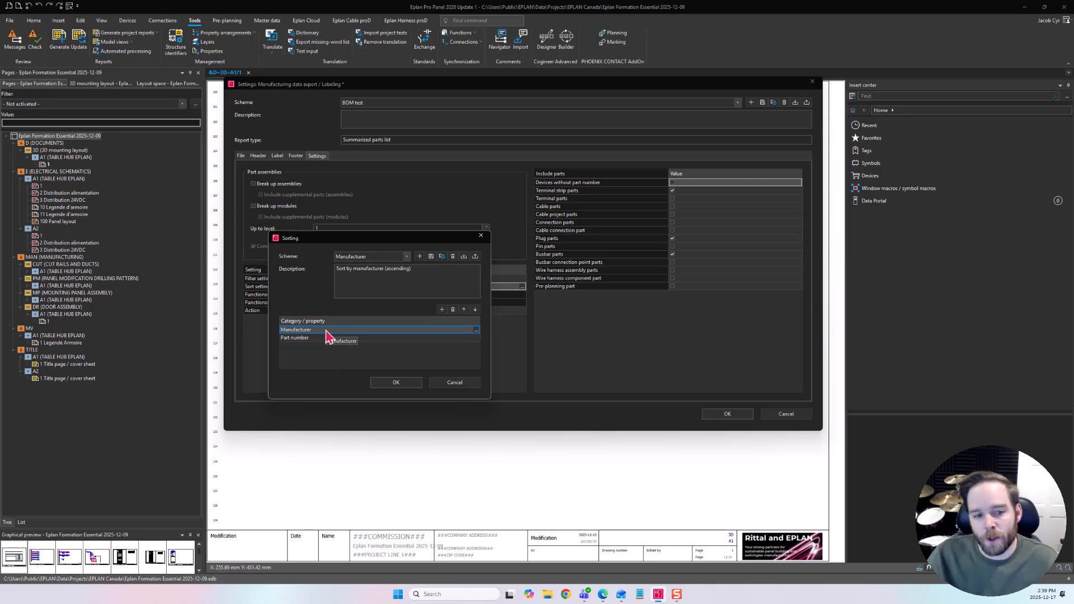
left_click(310, 339)
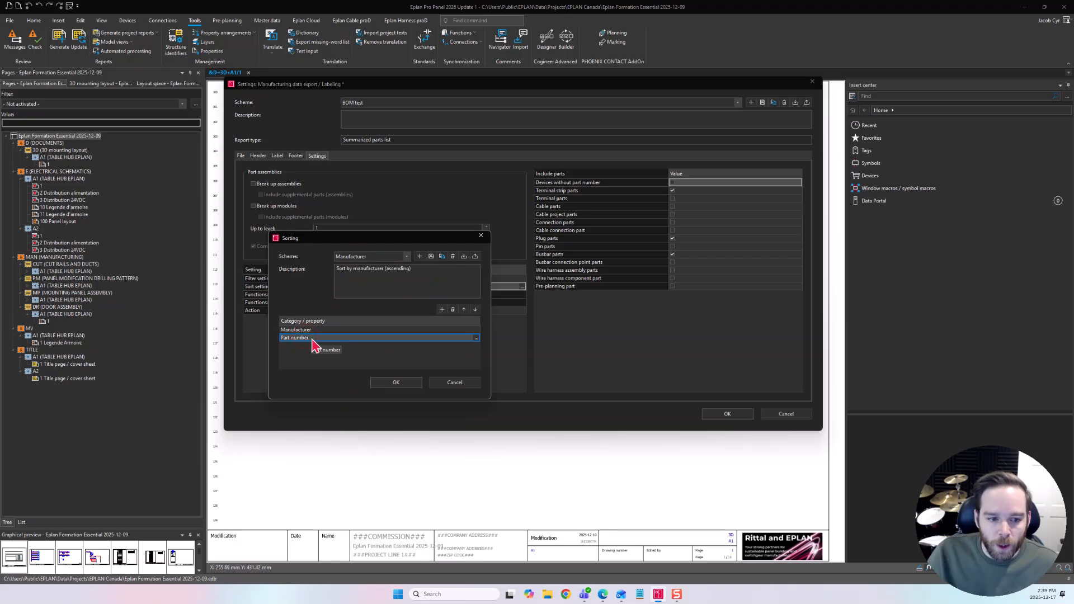
left_click(396, 382)
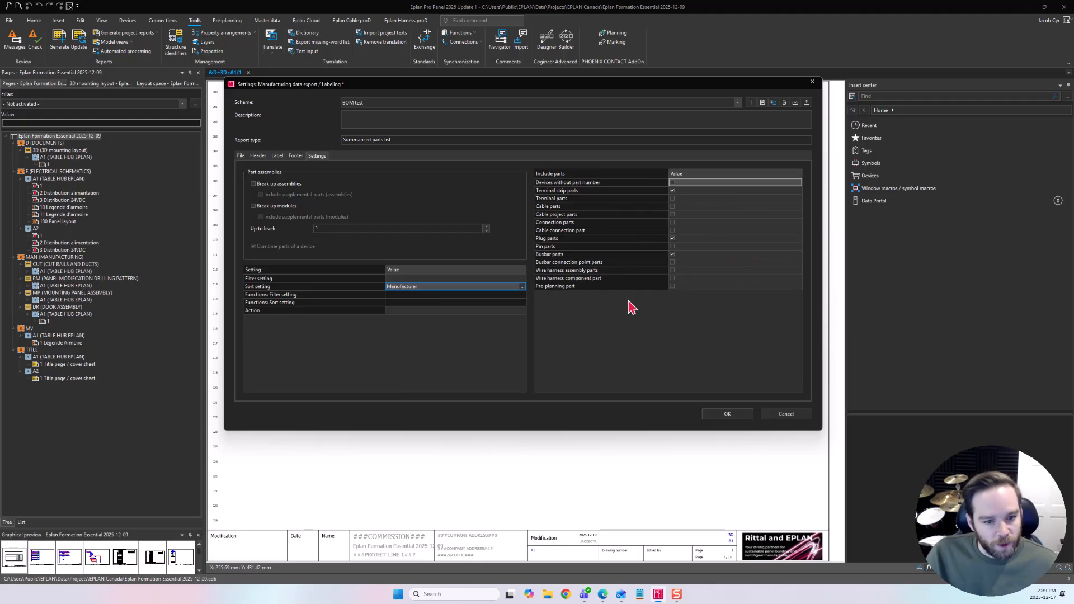
left_click(762, 104)
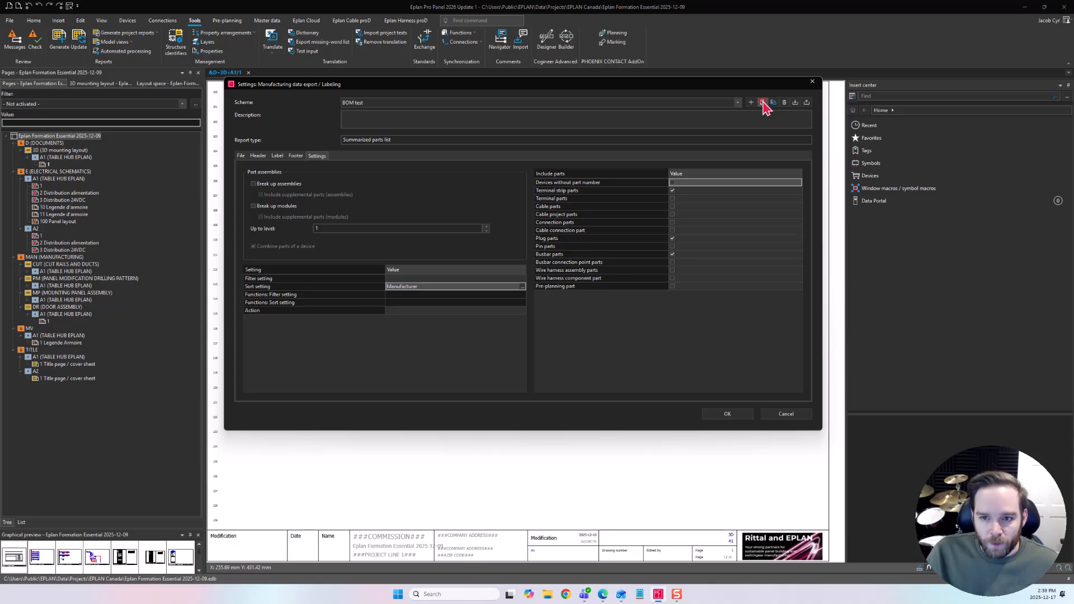
left_click(725, 415)
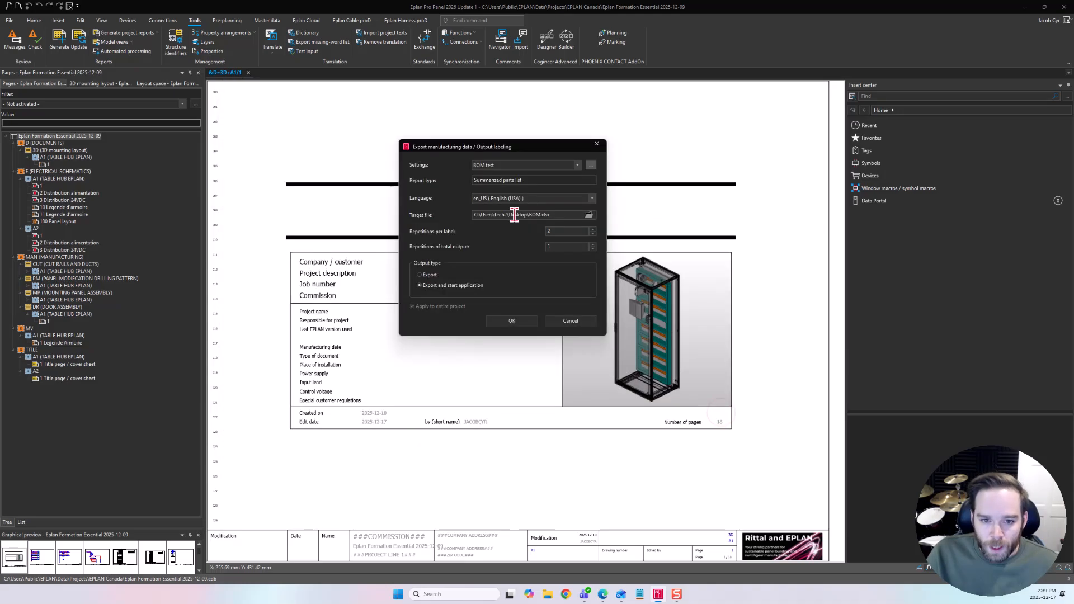
- Review the target file path and the language options for the labeling output
left_click_drag(551, 214, 464, 214)
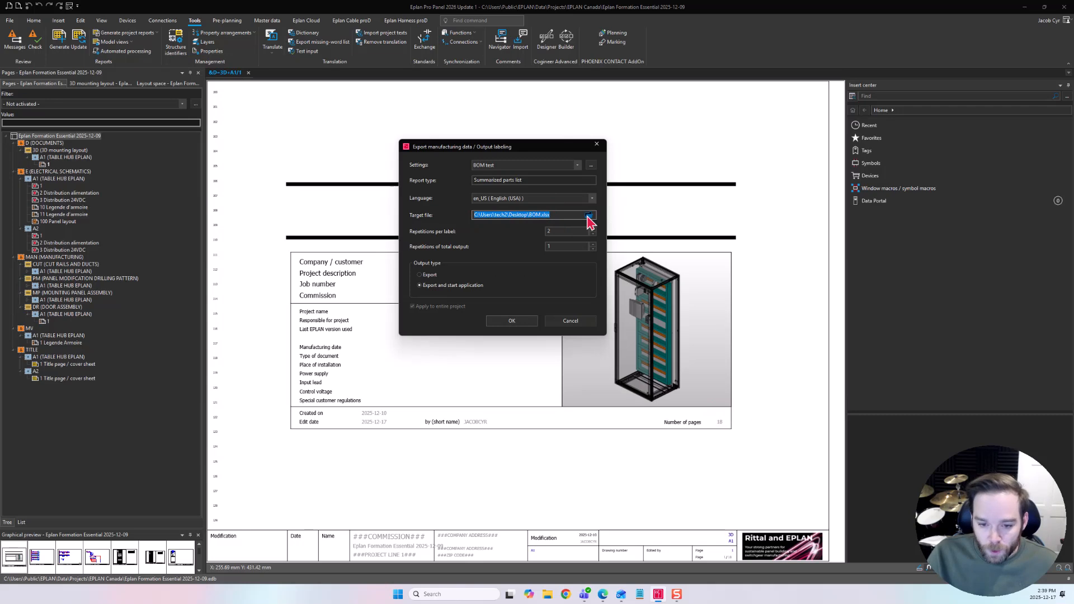
left_click(514, 200)
left_click(515, 204)
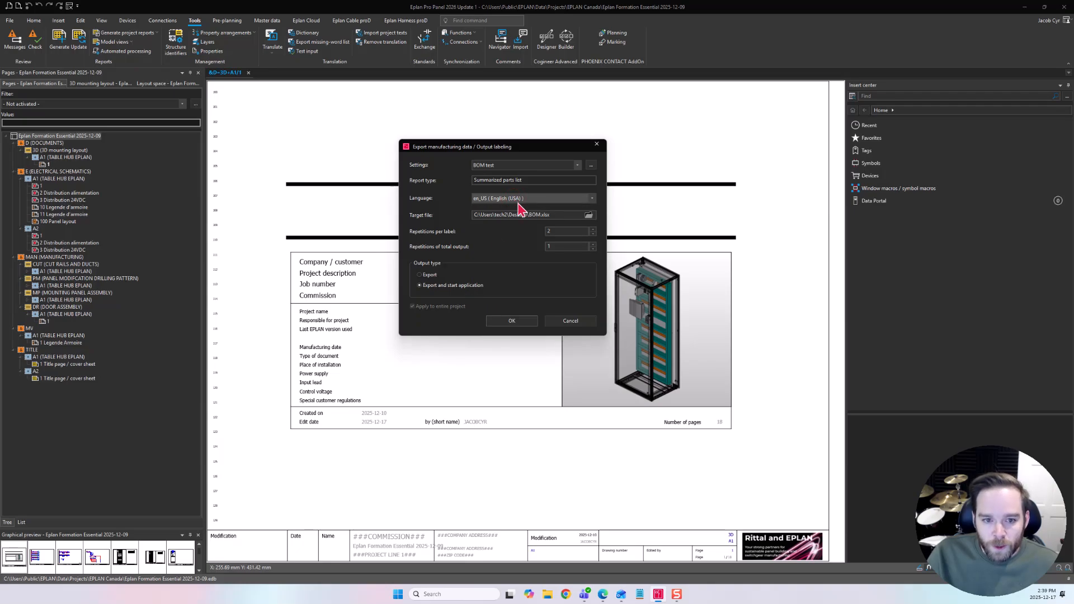
- Set the repetitions per label to 1 and output the labeling with the Export and start application output type
double_click(556, 231)
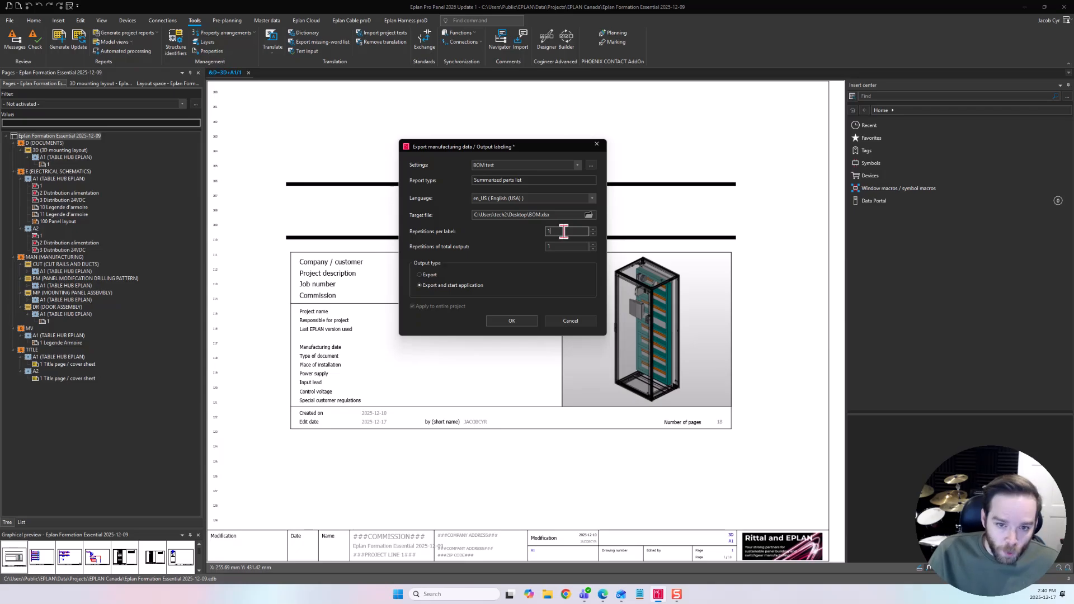
key("BackSpace")
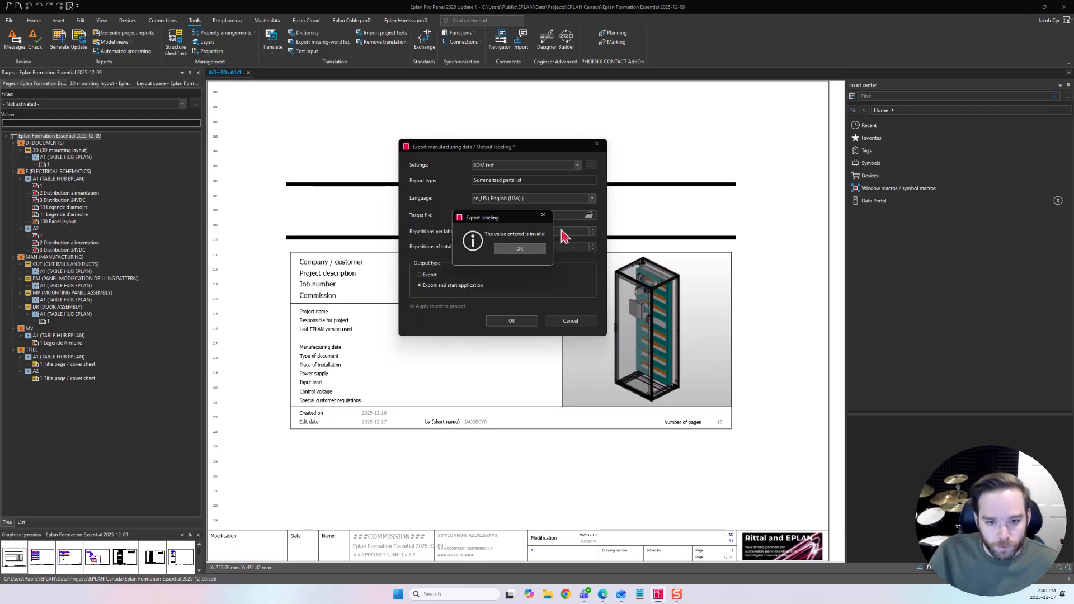
left_click(534, 248)
type("2")
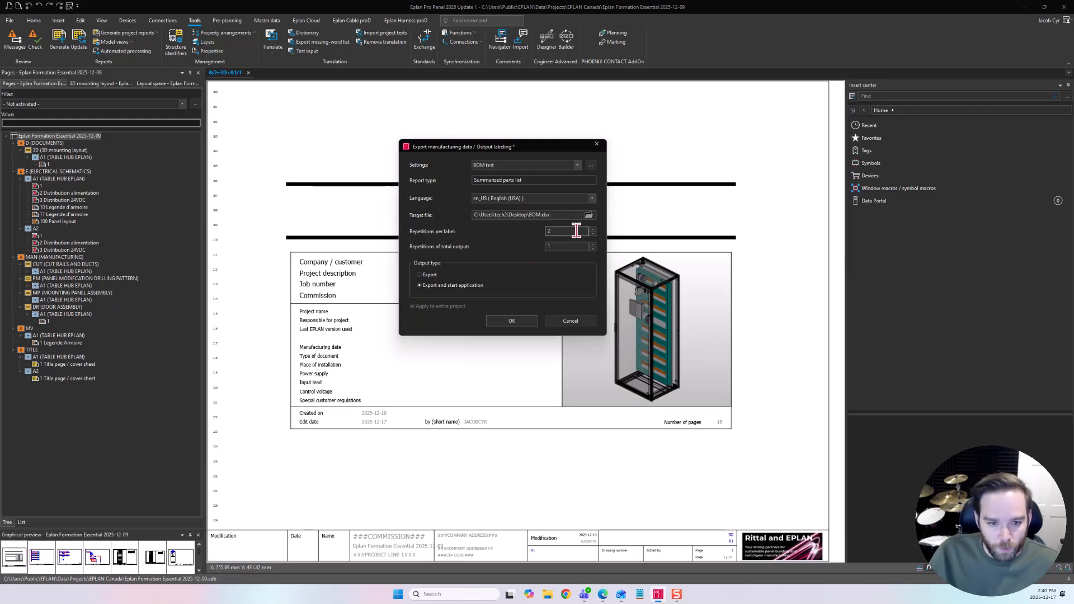
key("BackSpace")
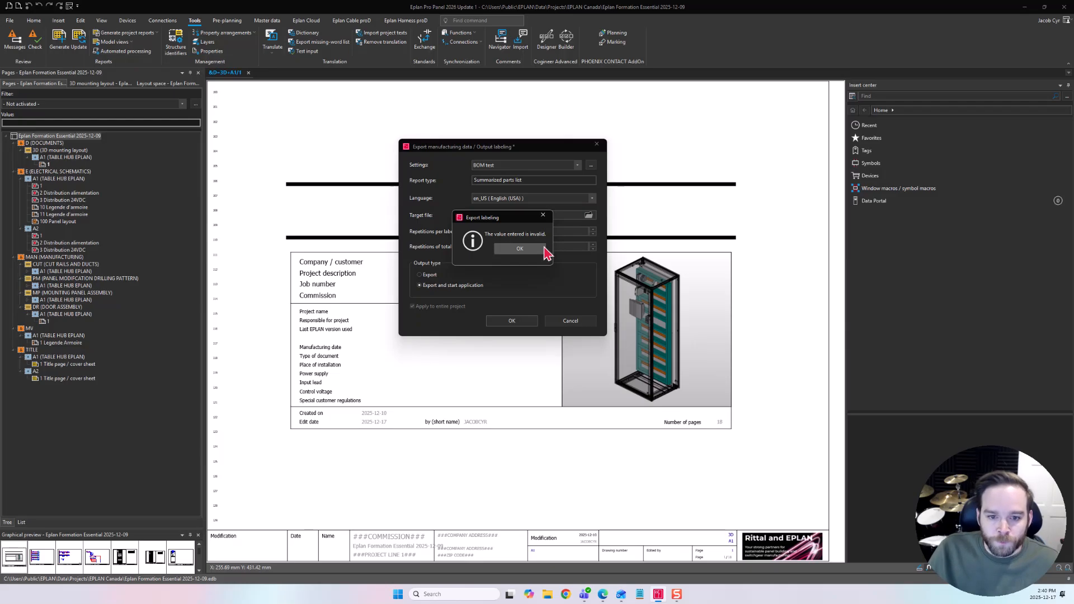
left_click(542, 247)
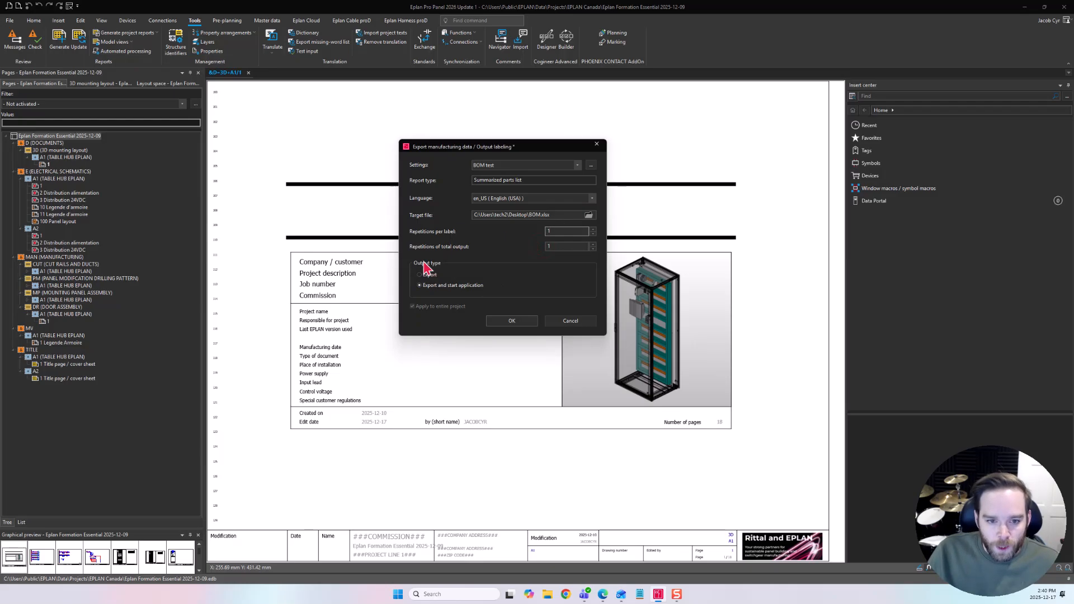
left_click(441, 285)
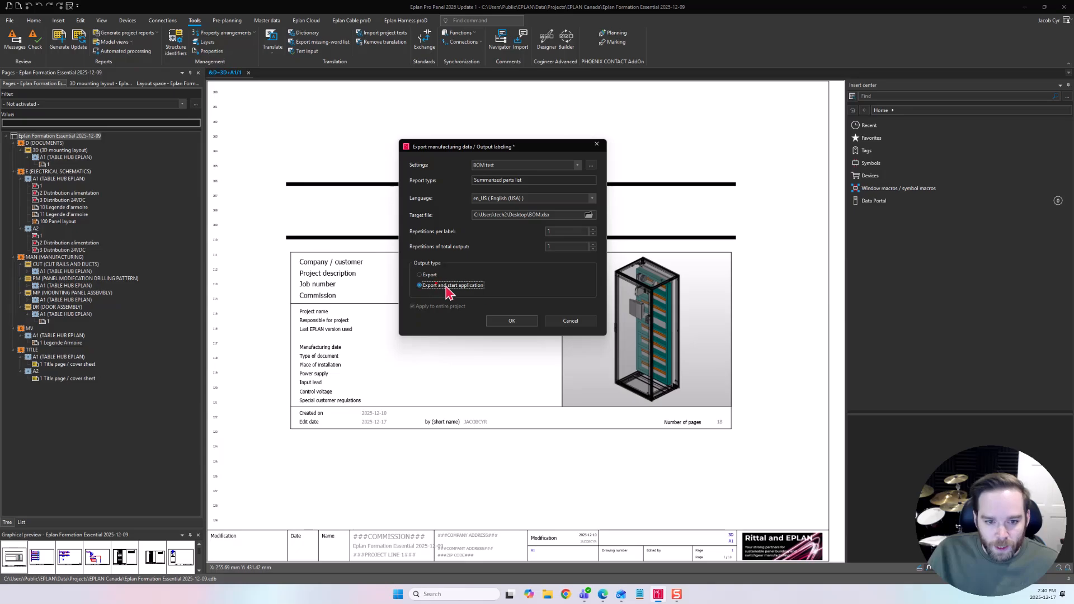
left_click(506, 322)
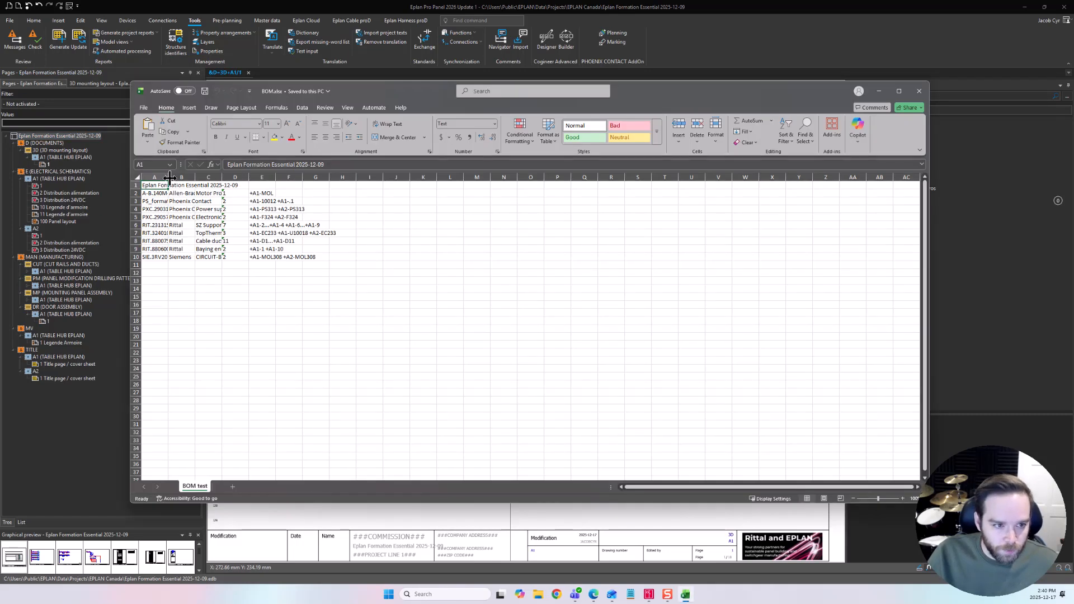
- Widen columns A, B and C of the exported BOM workbook to fit their contents
left_click_drag(167, 177, 243, 177)
double_click(269, 177)
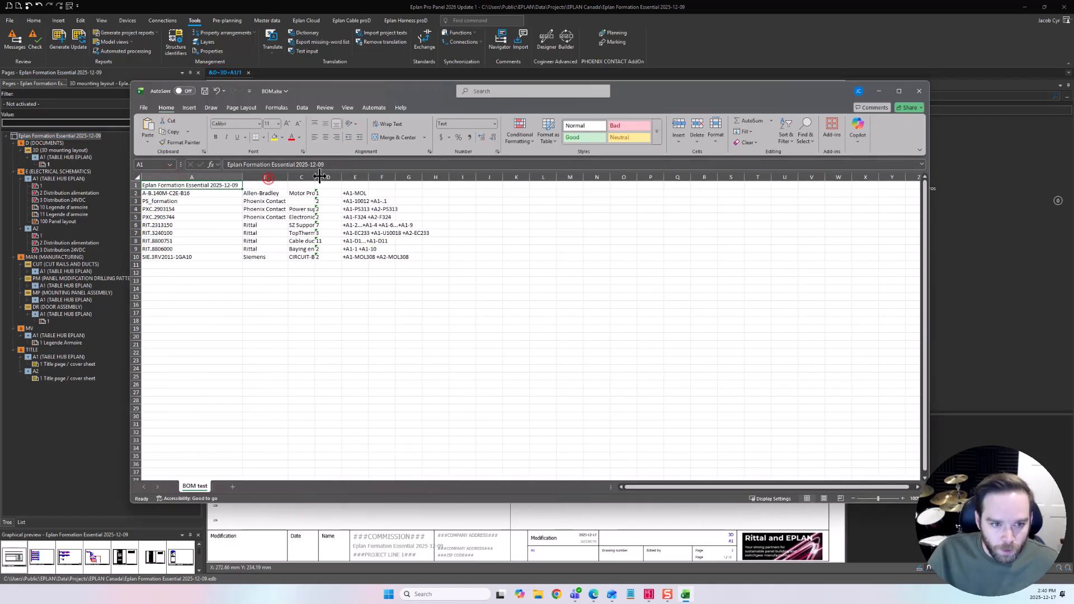
double_click(314, 176)
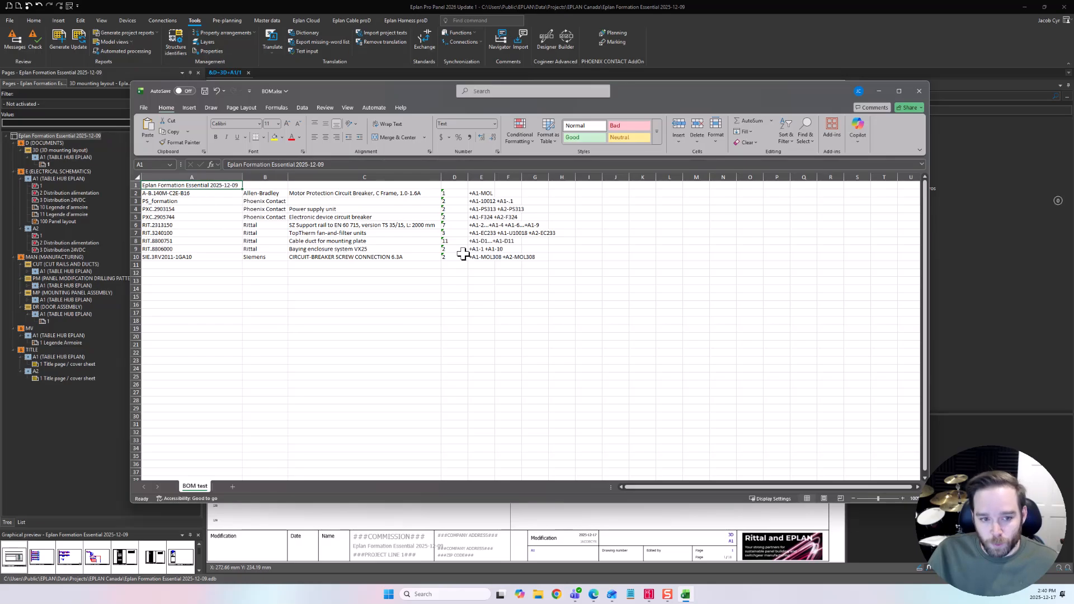
- Review the exported part numbers, manufacturers, descriptions, quantities and device tags, and close the BOM workbook without saving
left_click_drag(179, 201, 185, 249)
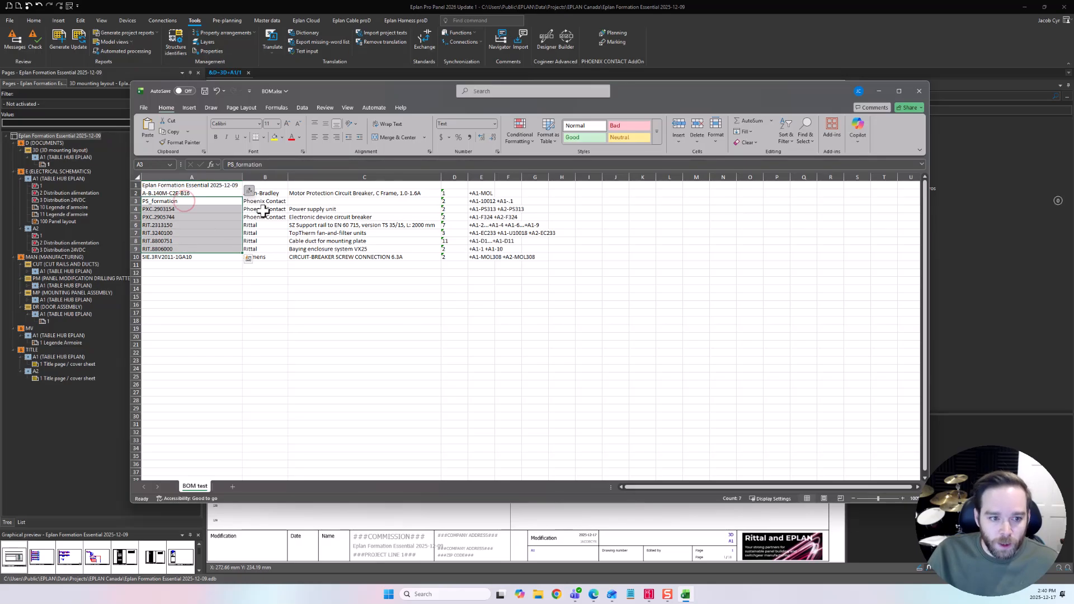
left_click_drag(262, 202, 262, 249)
left_click_drag(351, 210, 349, 248)
left_click_drag(456, 209, 458, 243)
left_click_drag(492, 210, 493, 259)
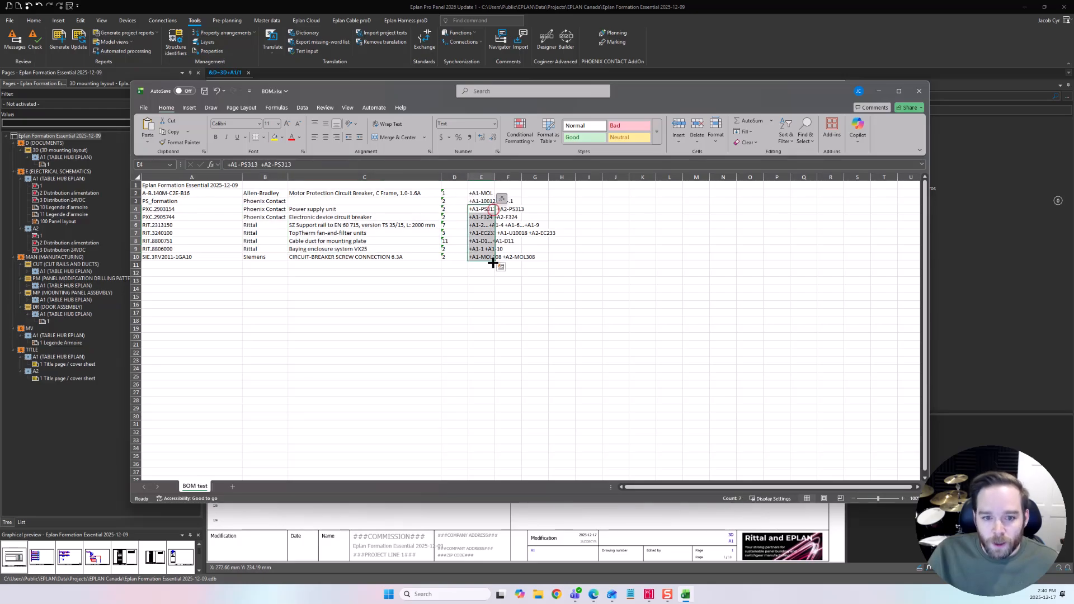
left_click(510, 313)
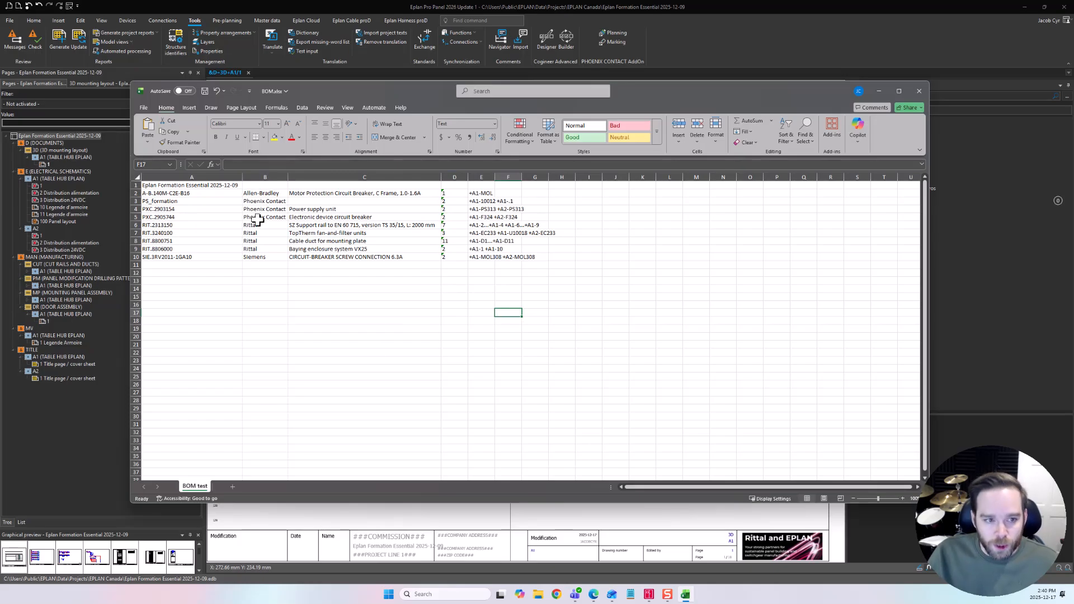
left_click(918, 92)
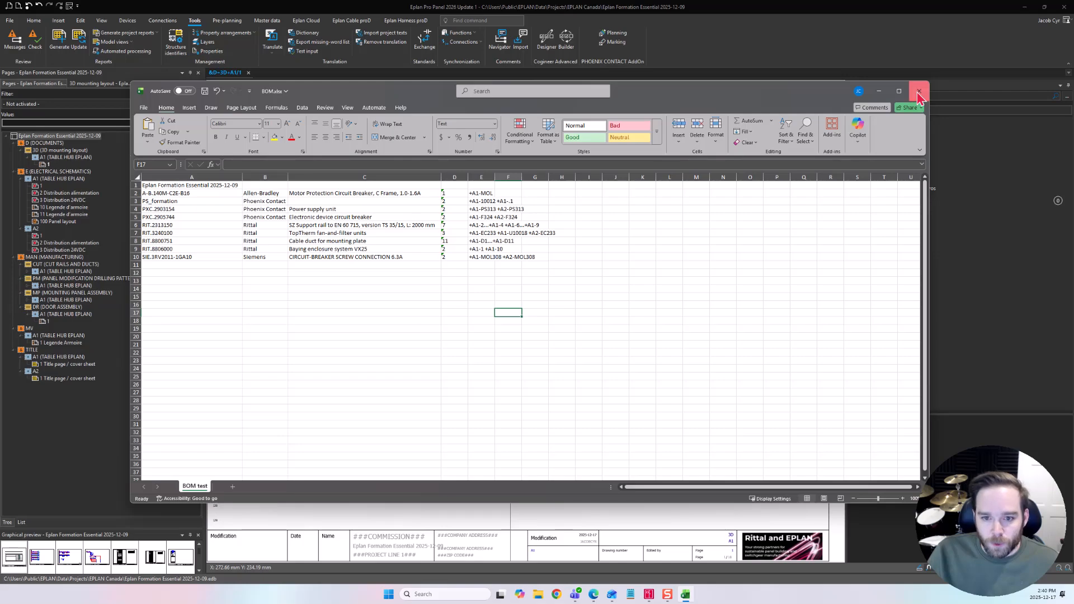
left_click(553, 358)
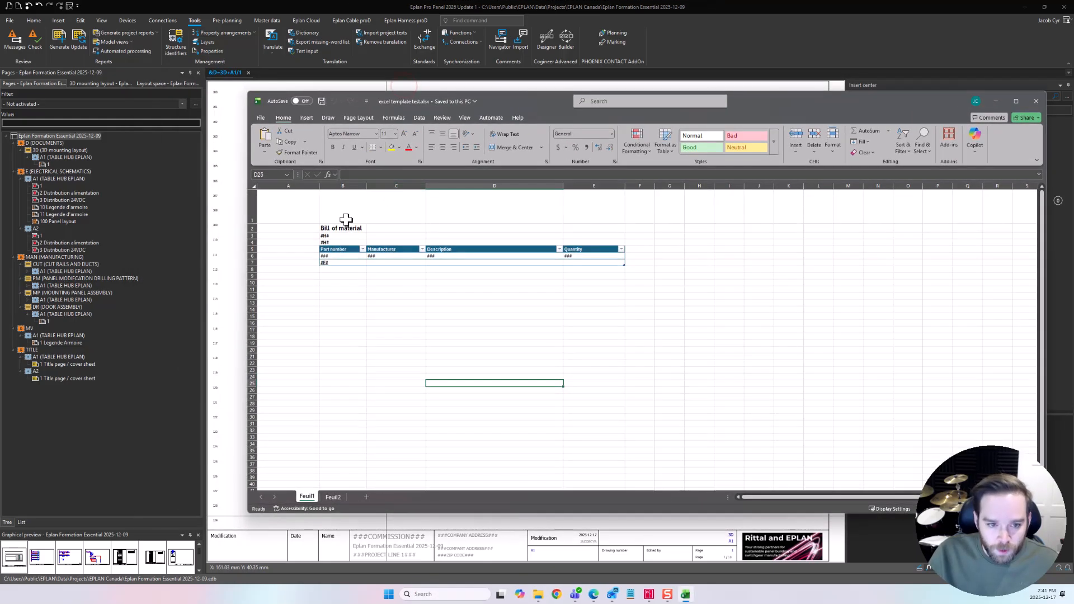
- Delete row 4, the second ### placeholder row above the table, from the excel template test workbook
right_click(252, 242)
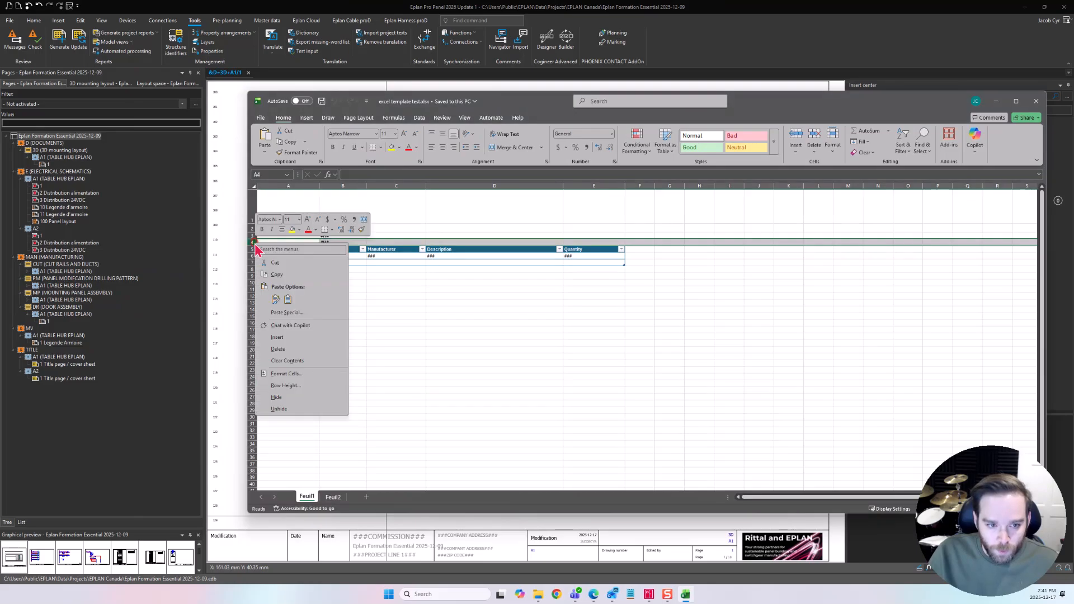
left_click(291, 347)
left_click(421, 315)
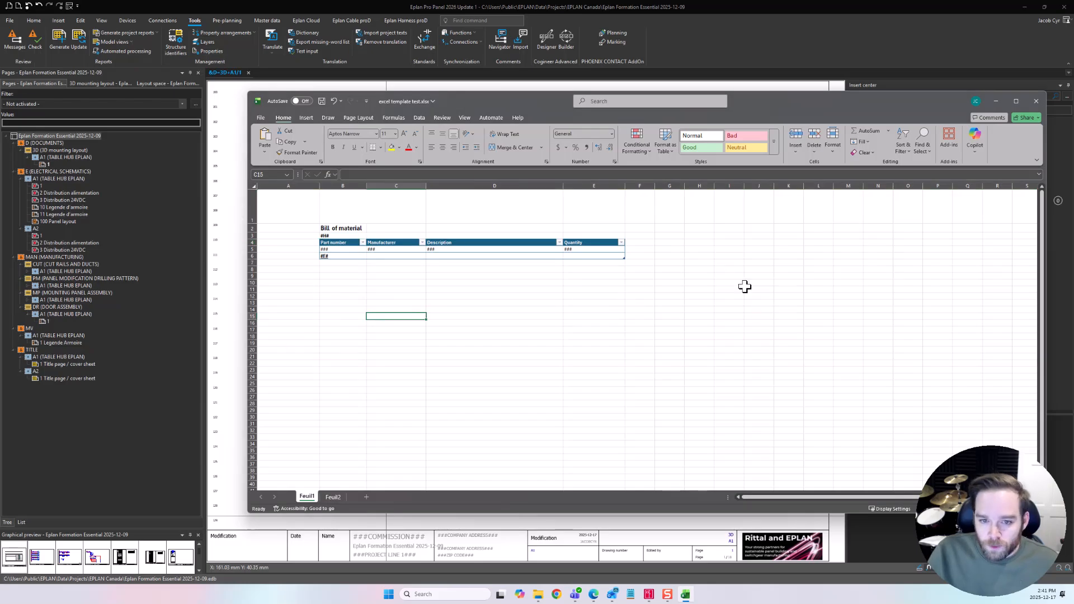
- Examine the ### placeholder cells under the Part number, Manufacturer, Description and Quantity headings of the template table
left_click(305, 243)
left_click_drag(323, 242, 587, 246)
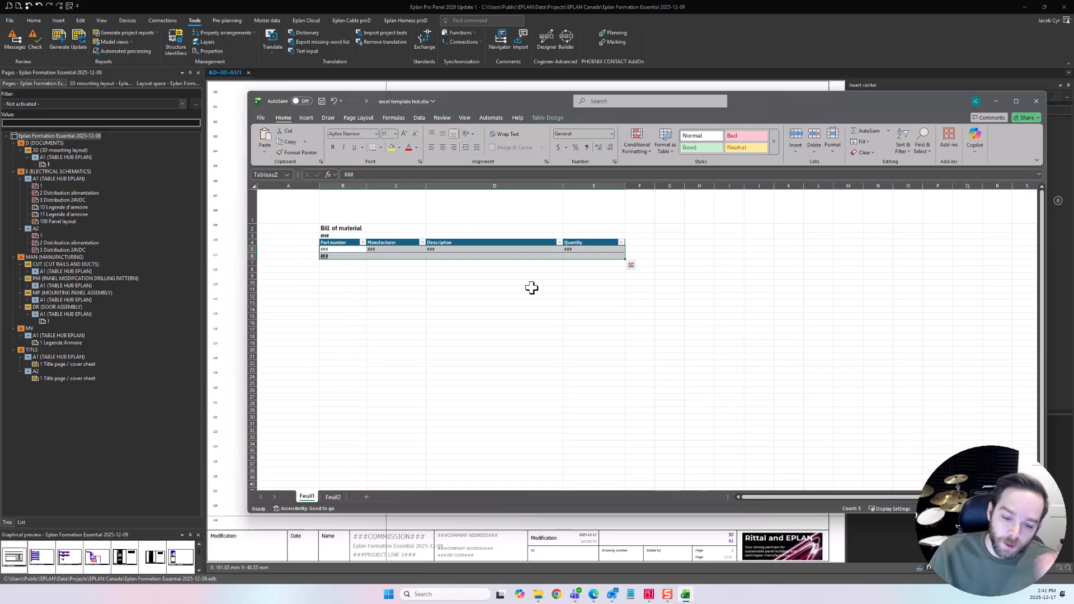
left_click(502, 282)
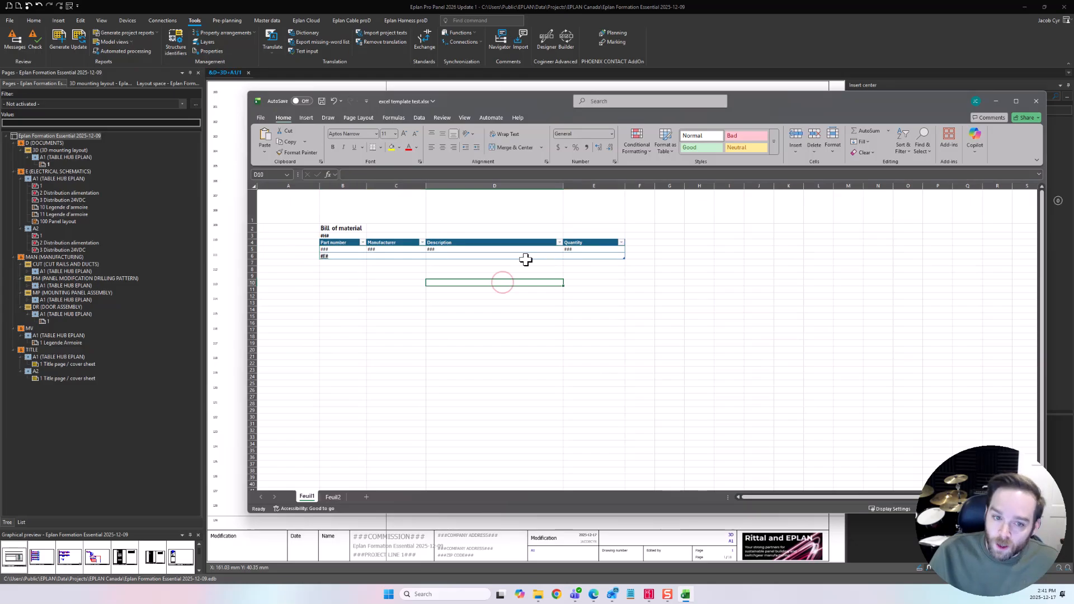
- Reopen the exported BOM workbook for a brief look and close it without saving
left_click(541, 591)
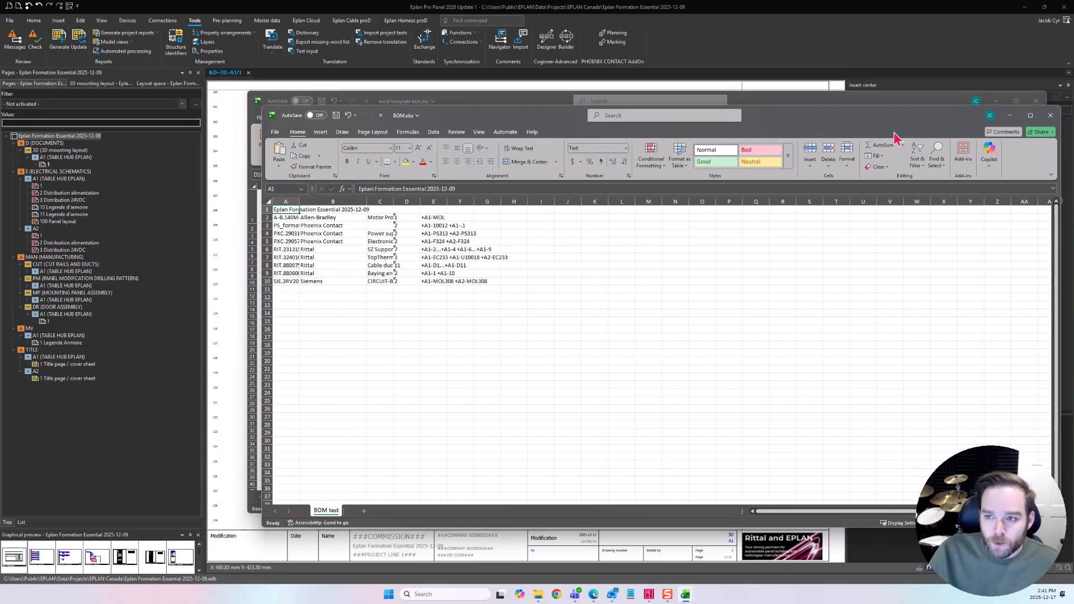
left_click(1050, 122)
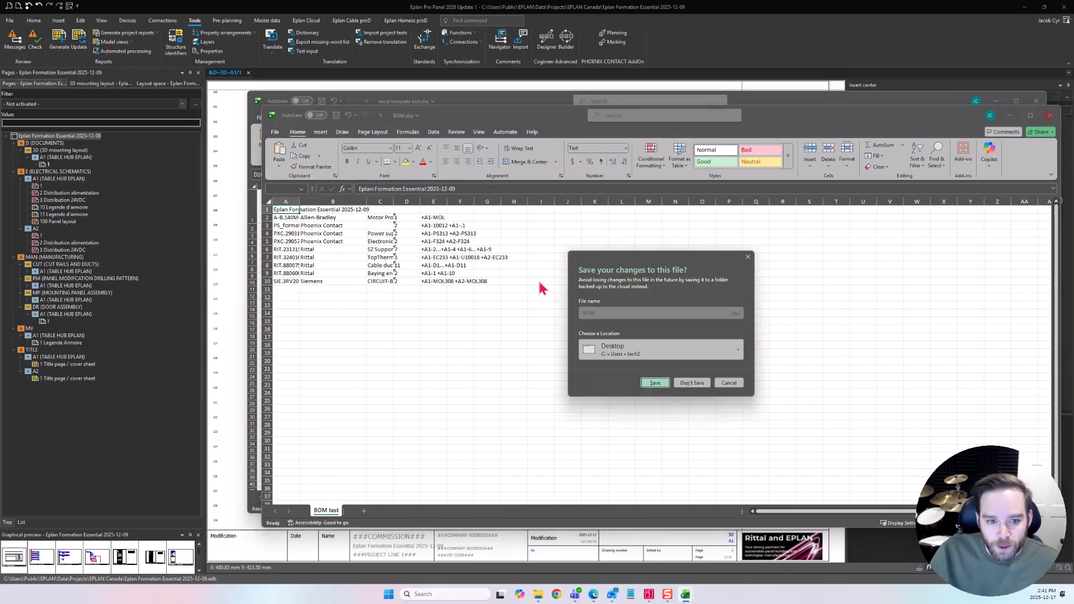
left_click(689, 383)
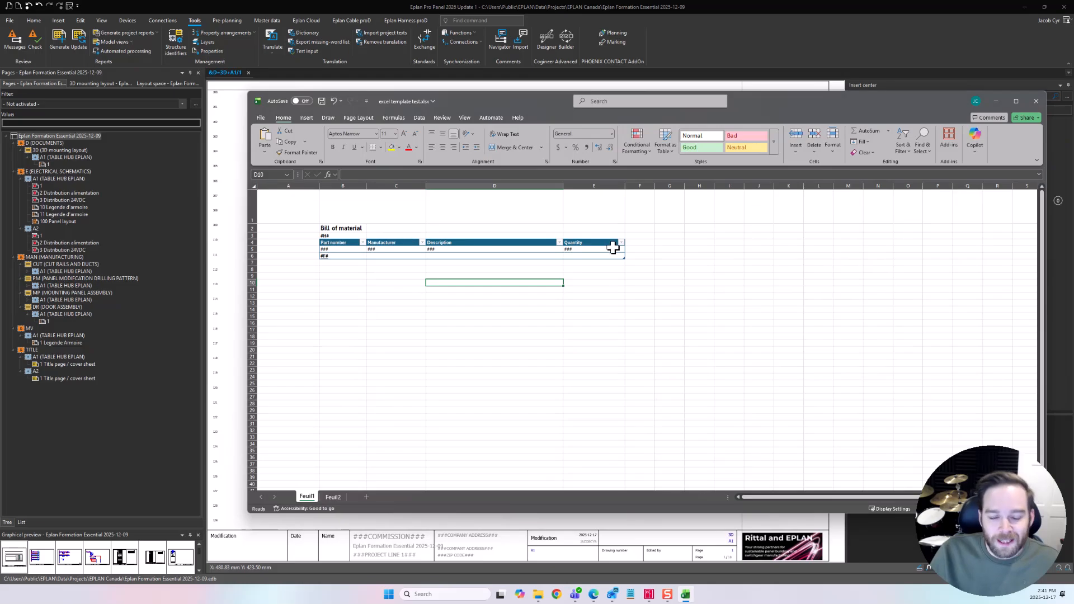
left_click(9, 20)
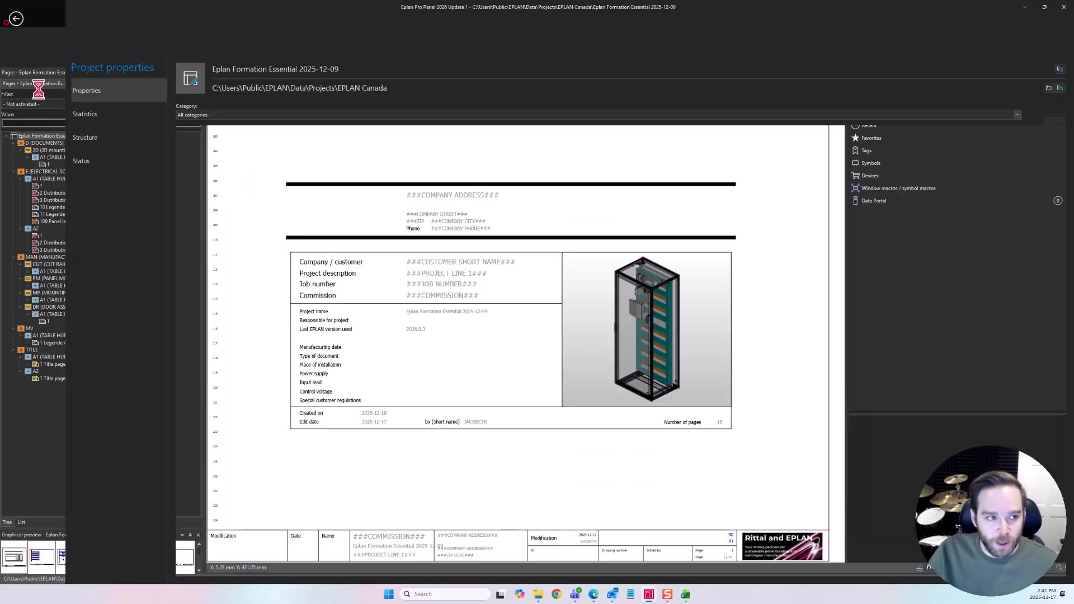
left_click(15, 268)
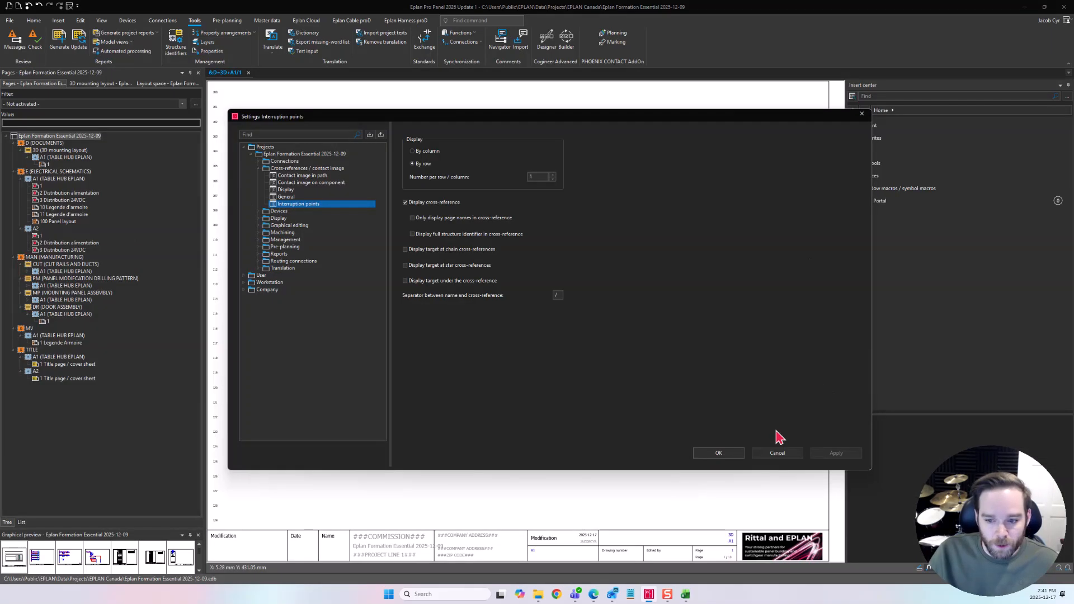
left_click(777, 453)
- In EPLAN, open the manufacturing data labeling export and display the label format elements of the BOM test scheme
left_click(10, 22)
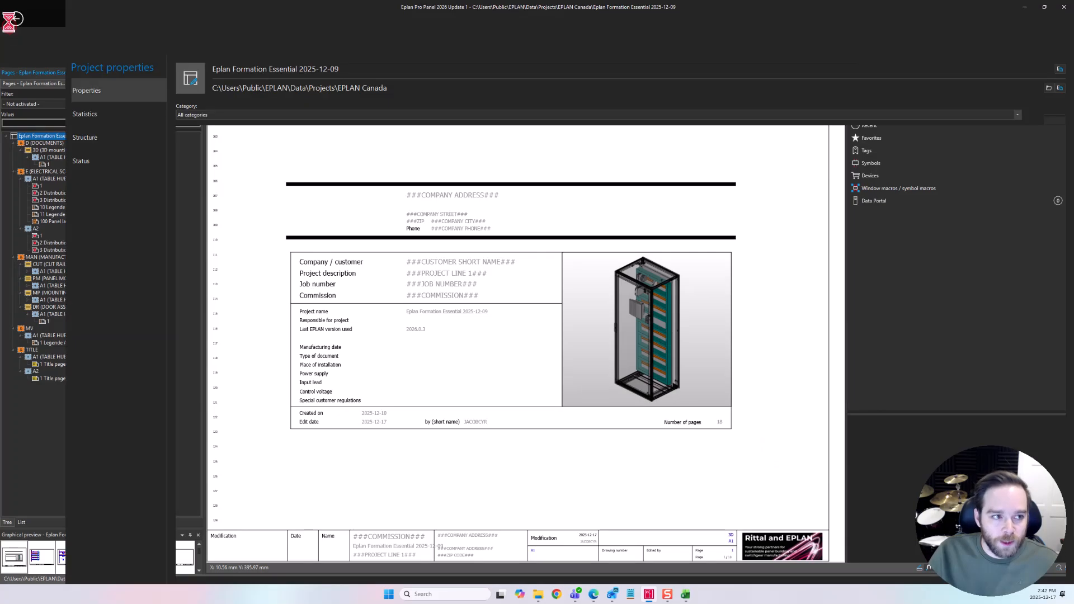
left_click(21, 235)
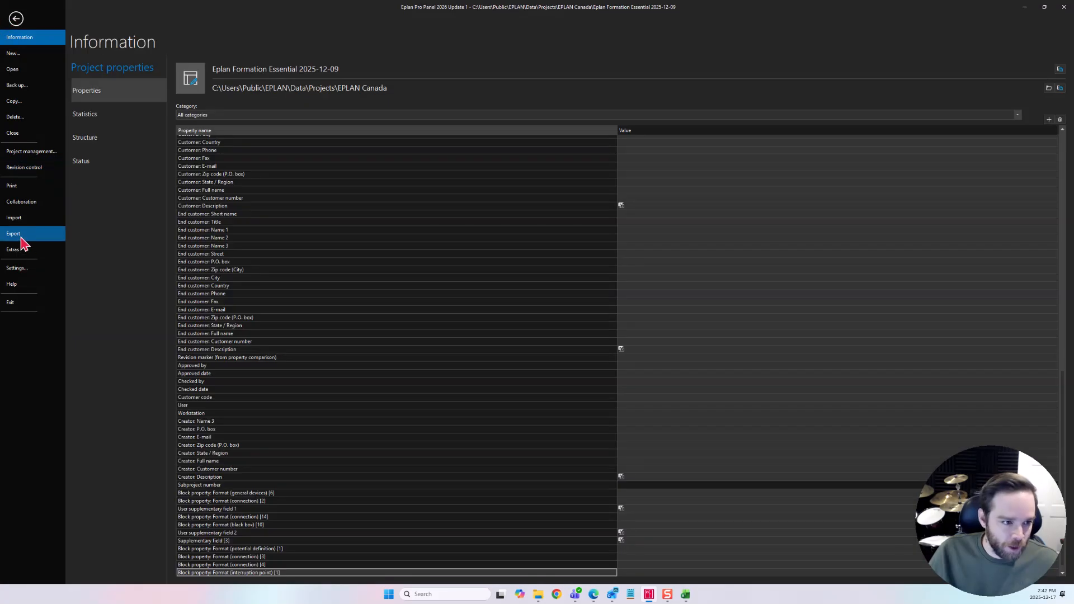
left_click(118, 187)
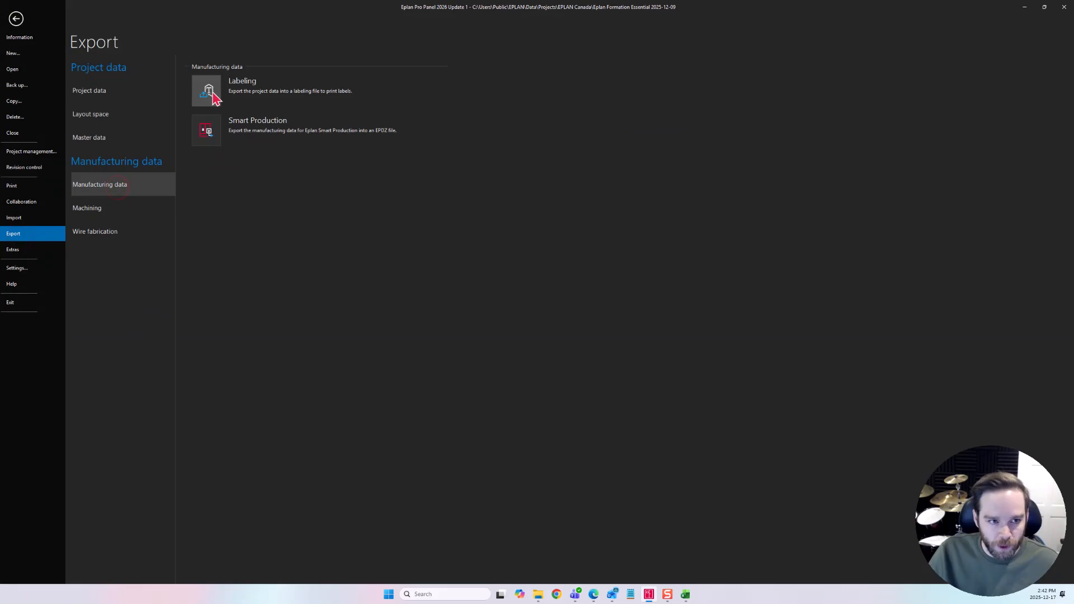
left_click(213, 95)
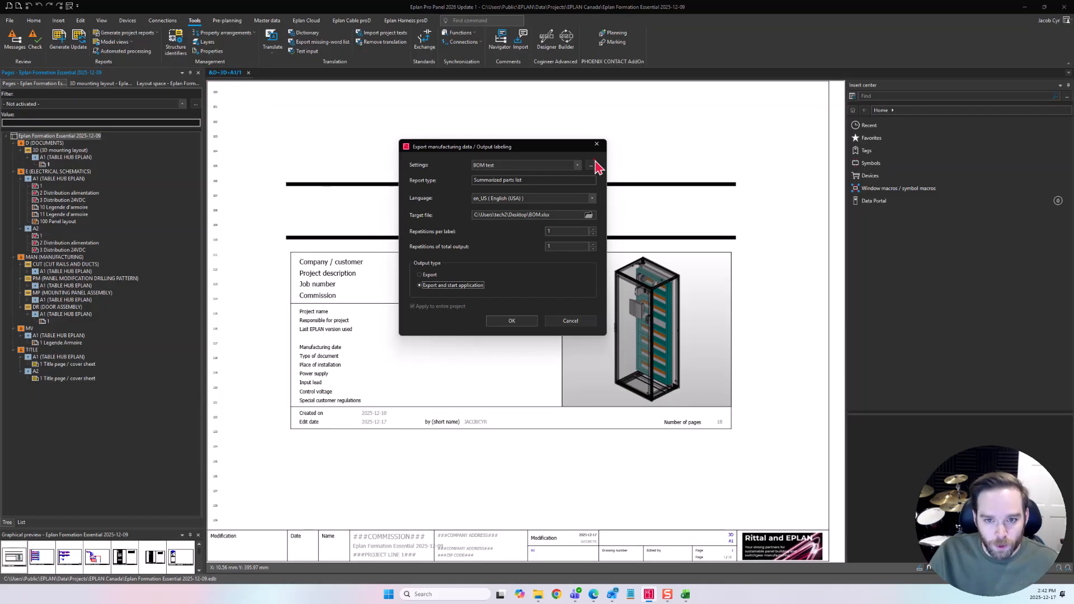
left_click(592, 166)
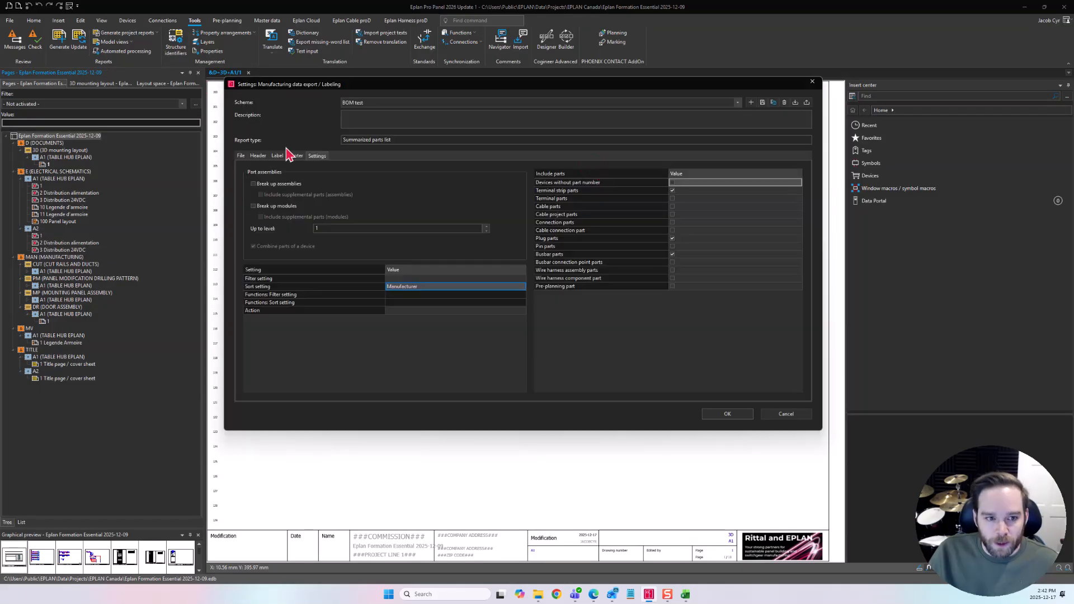
left_click(277, 155)
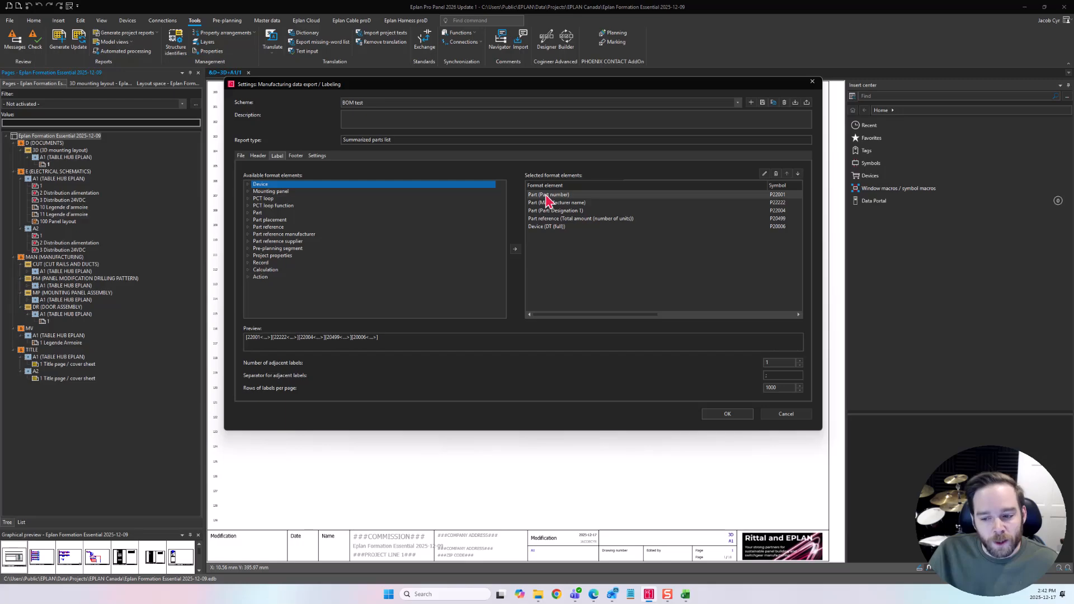
left_click_drag(550, 89, 442, 62)
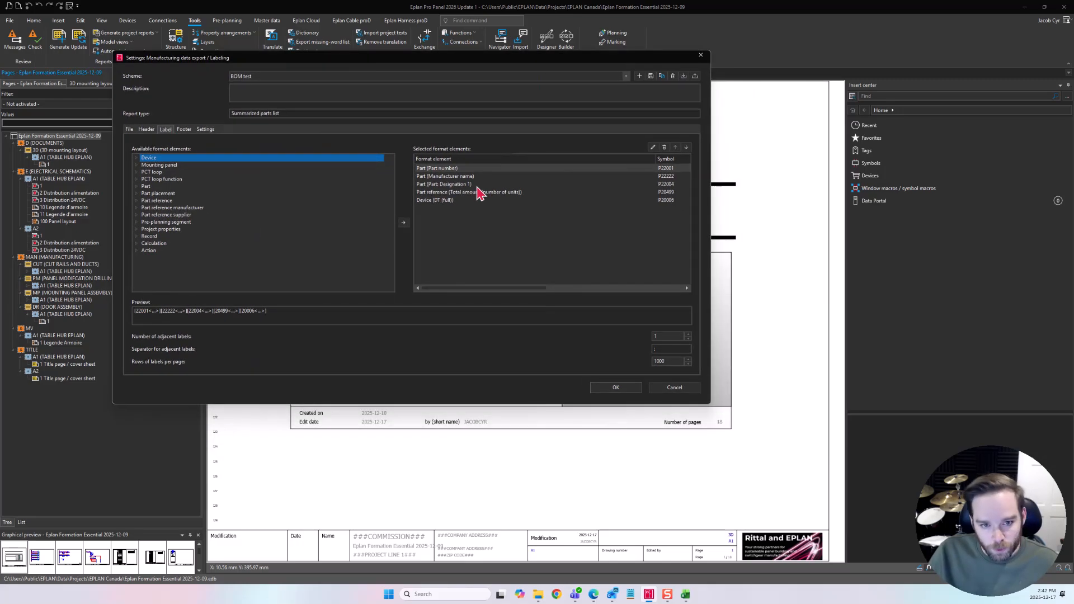
- Switch to the Excel template, position it below the scheme's format elements, and compare its placeholder columns with them
left_click(685, 594)
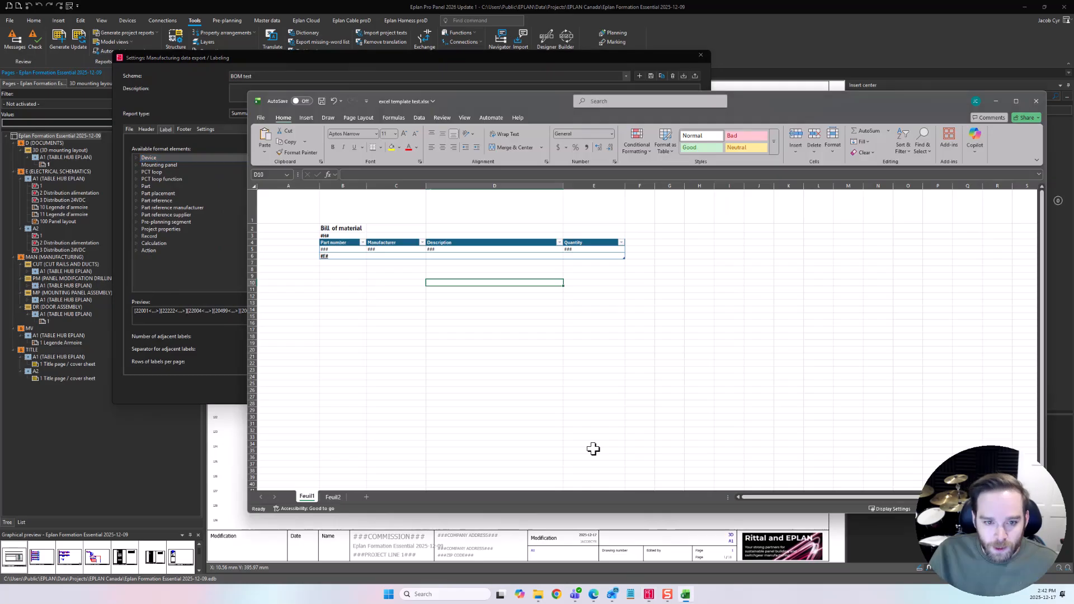
left_click_drag(468, 106, 470, 237)
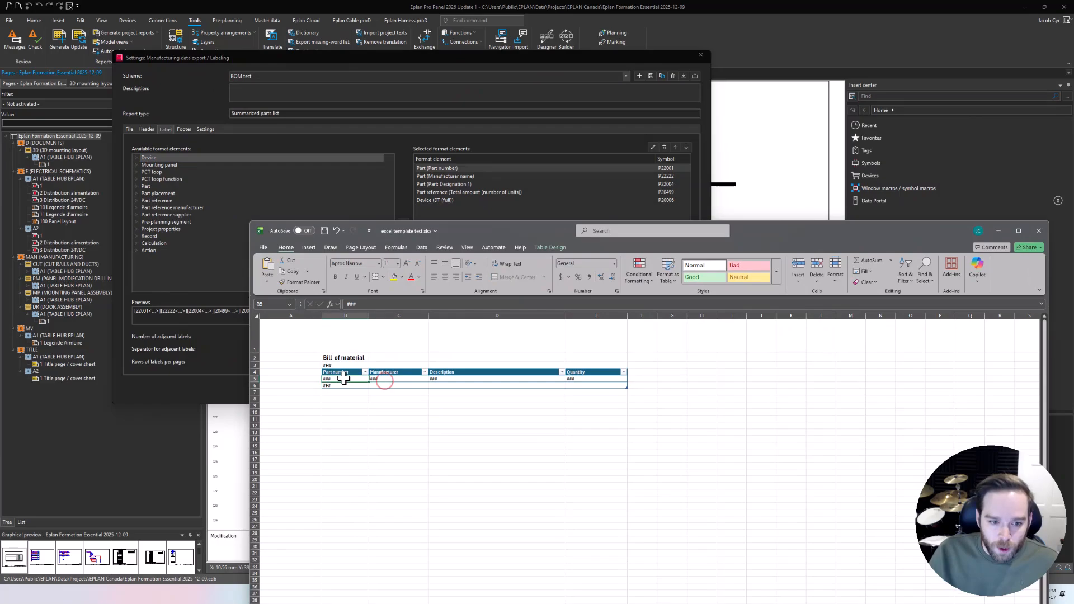
left_click(385, 378)
left_click(463, 378)
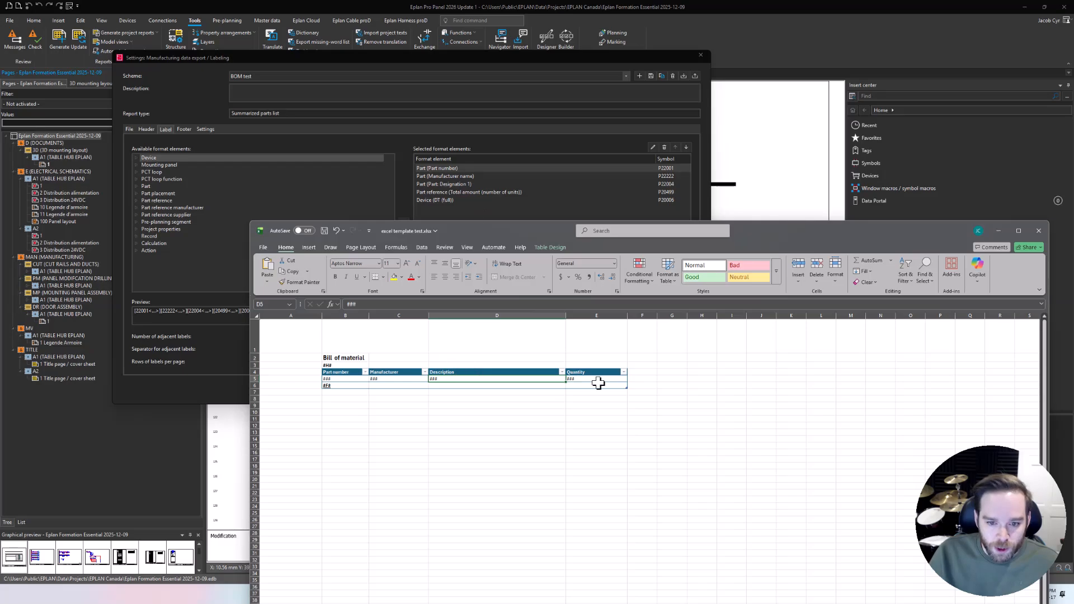
- Extend the Bill of material table with a DT column after Quantity and enter the ### placeholder in its first row
left_click(638, 372)
left_click(596, 374)
key("ctrl+c")
left_click(643, 372)
key("ctrl+v")
double_click(639, 372)
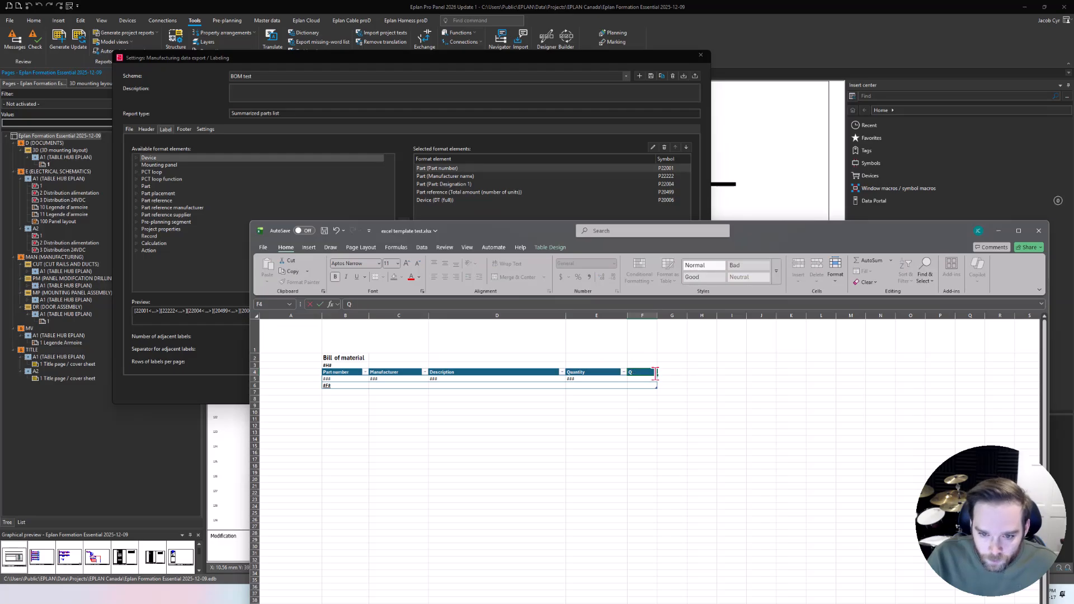
left_click(735, 451)
left_click(638, 379)
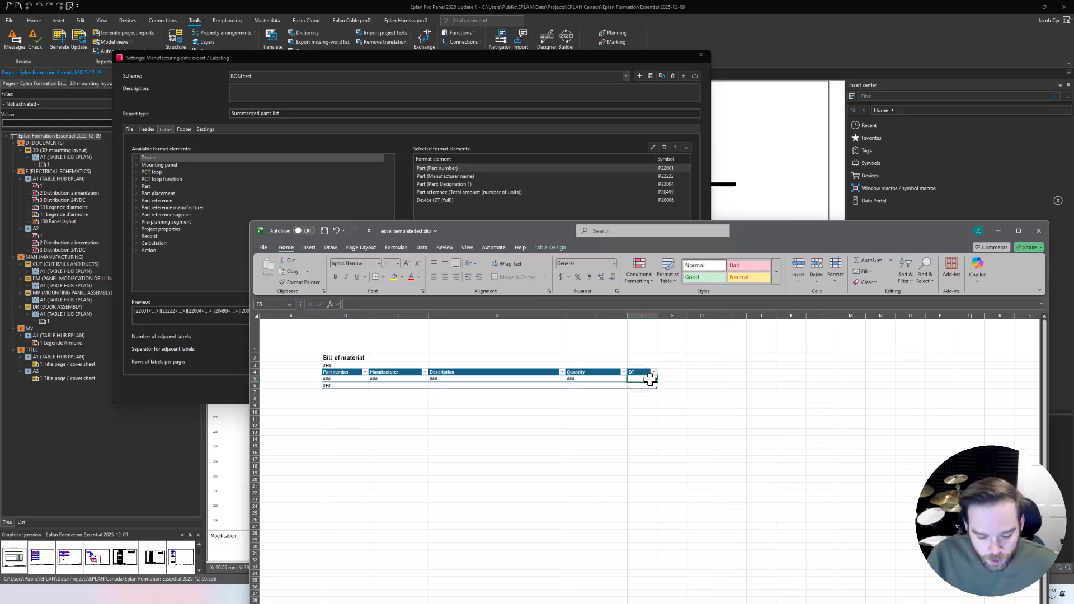
type("###")
key("Return")
- Compare the template's table and header placeholders with the label and header format elements of the EPLAN scheme
left_click(339, 380)
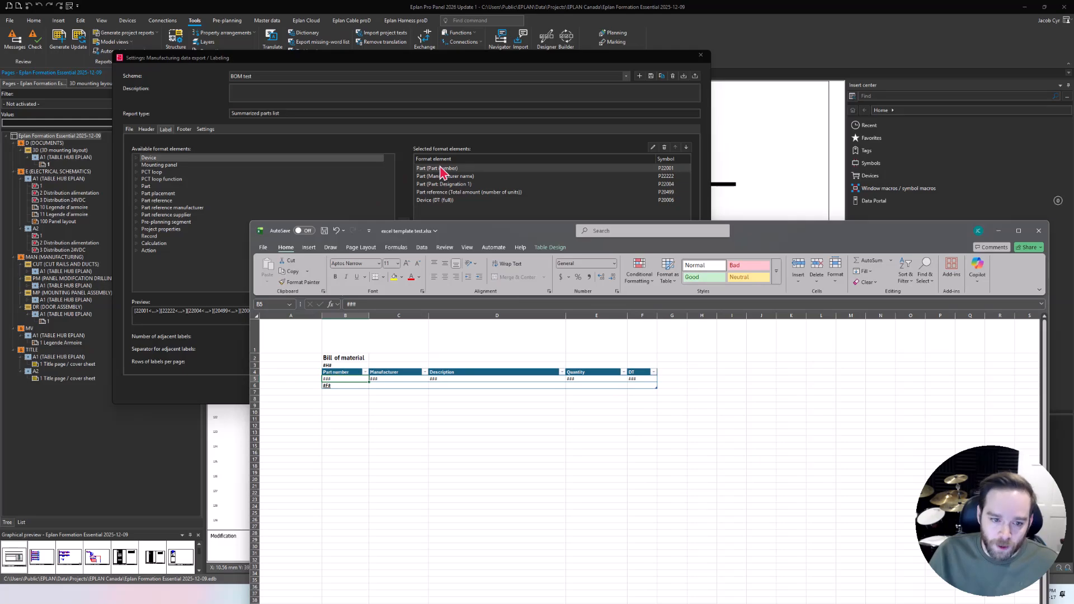
left_click(342, 365)
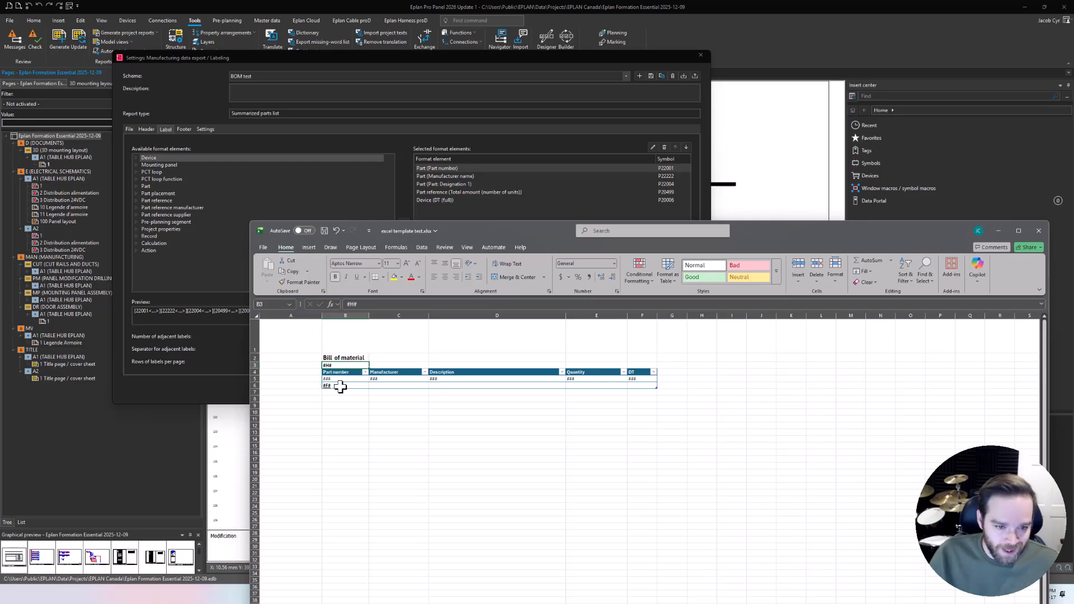
left_click(180, 156)
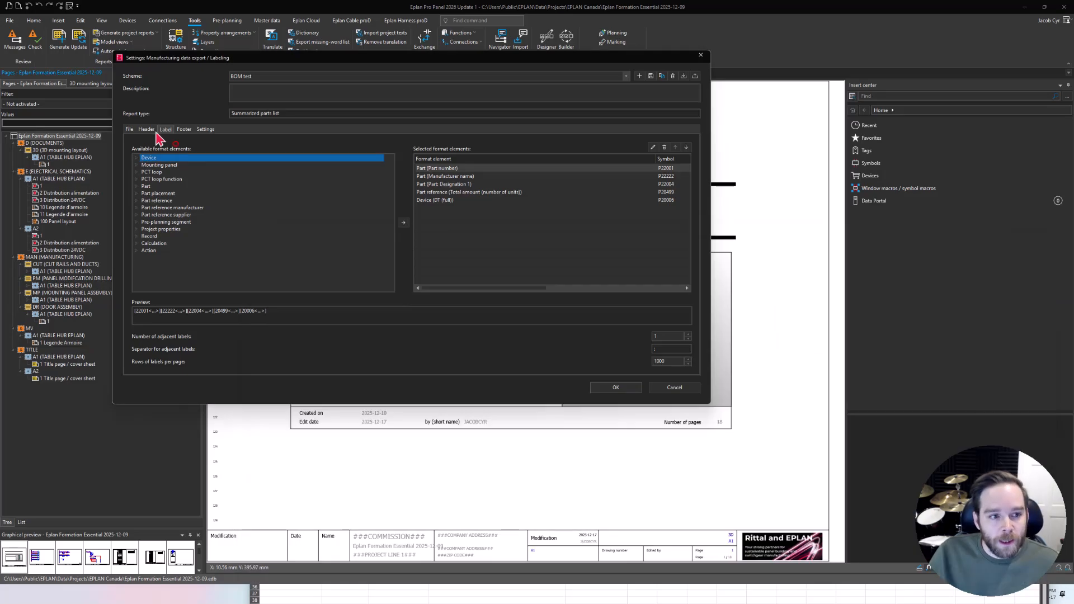
left_click(146, 129)
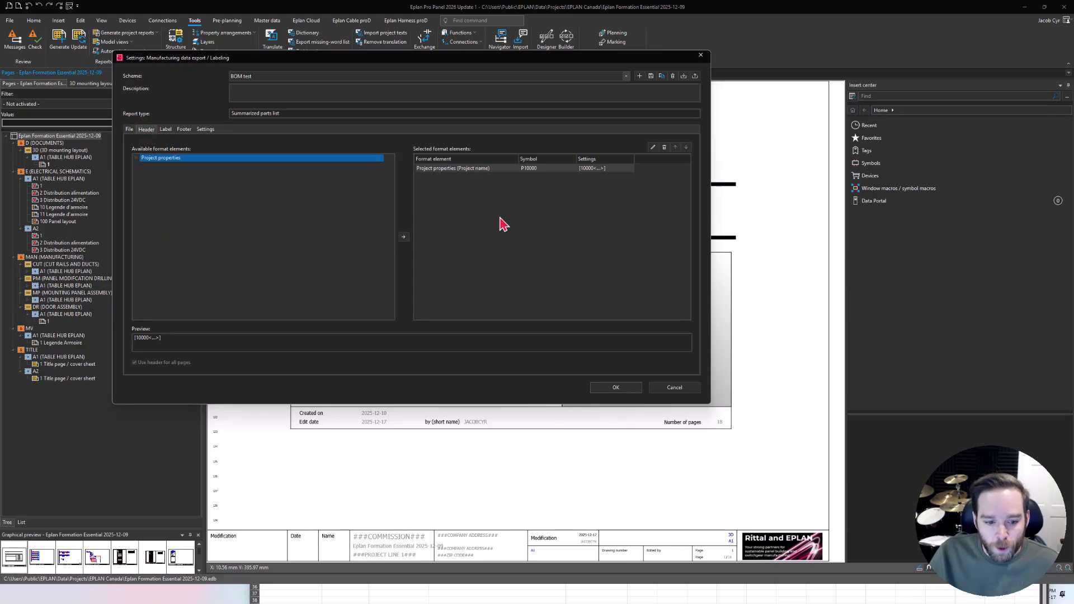
- Back in the Excel template, insert a row above the table headings and copy the ### placeholder from B3 into B4
left_click(649, 601)
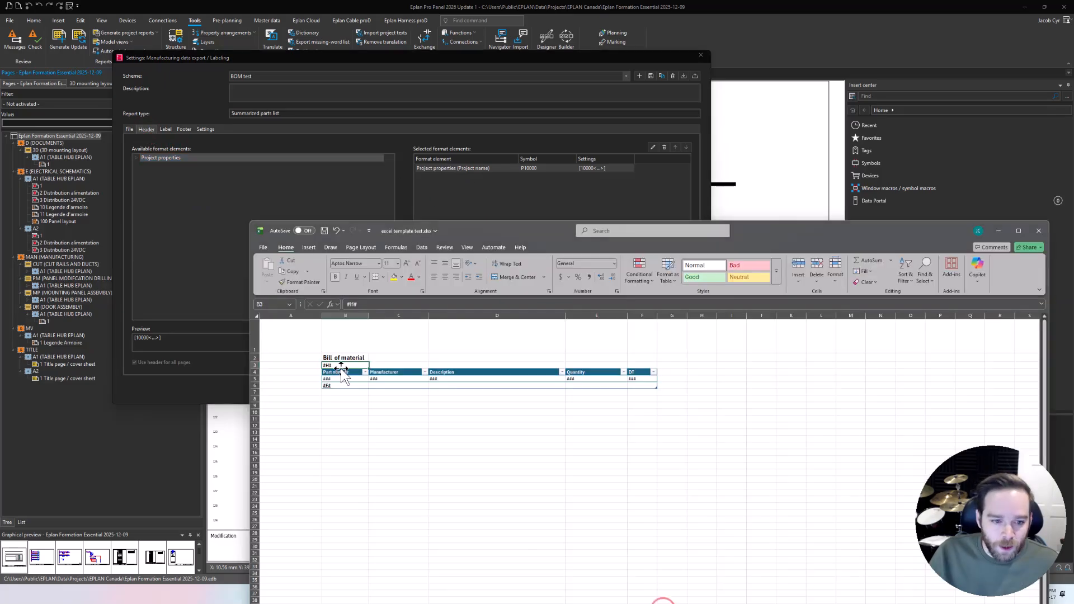
right_click(252, 372)
left_click(294, 469)
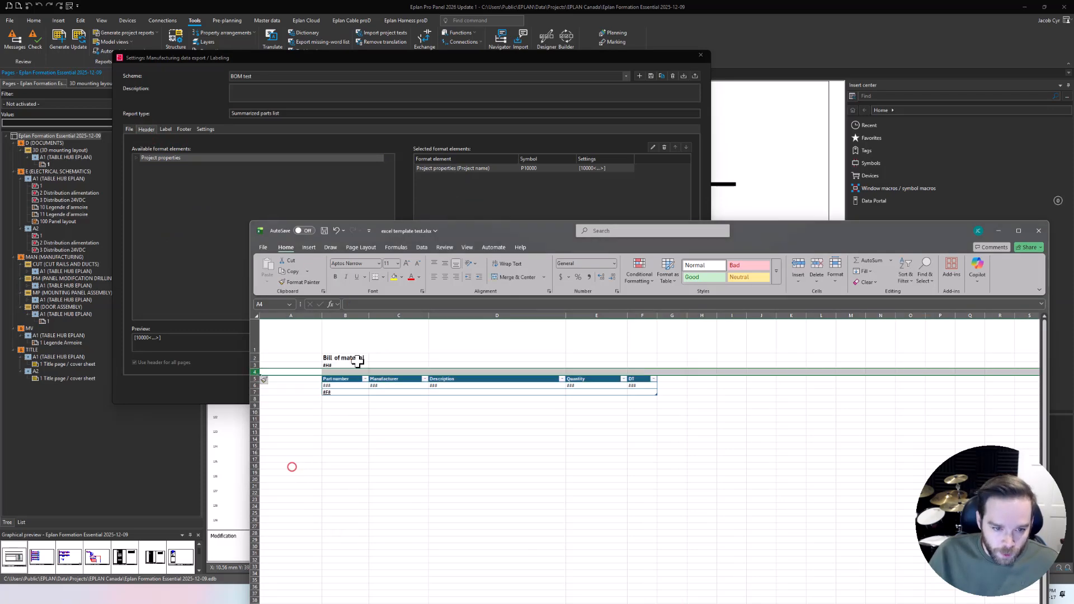
left_click(343, 364)
key("ctrl+c")
left_click(343, 373)
key("ctrl+v")
left_click(399, 433)
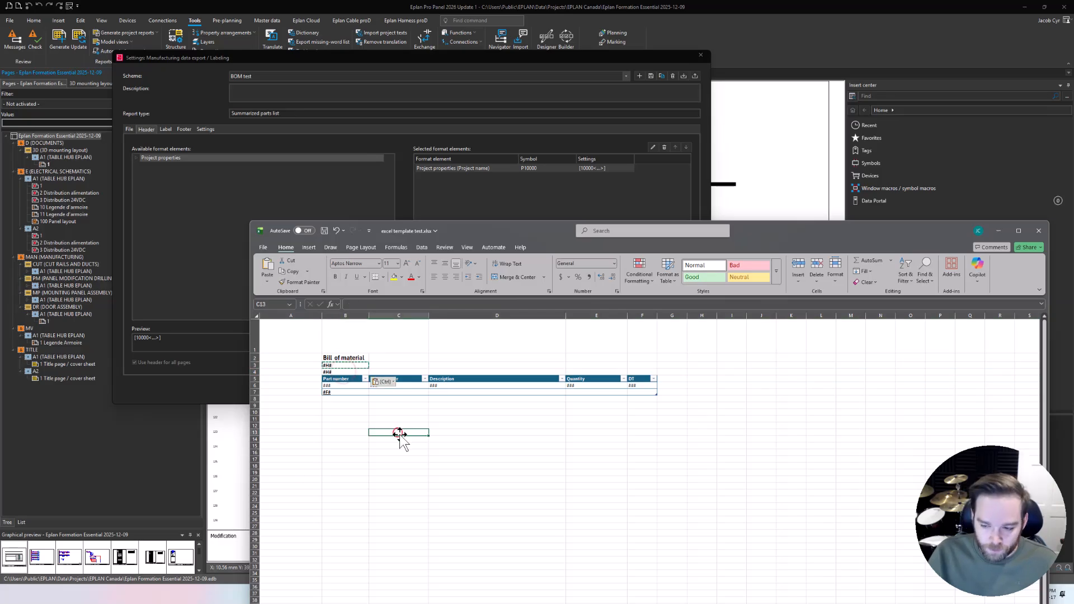
- Delete the extra ### row above the table headings and the leftover ### row directly below the Bill of material table
right_click(255, 371)
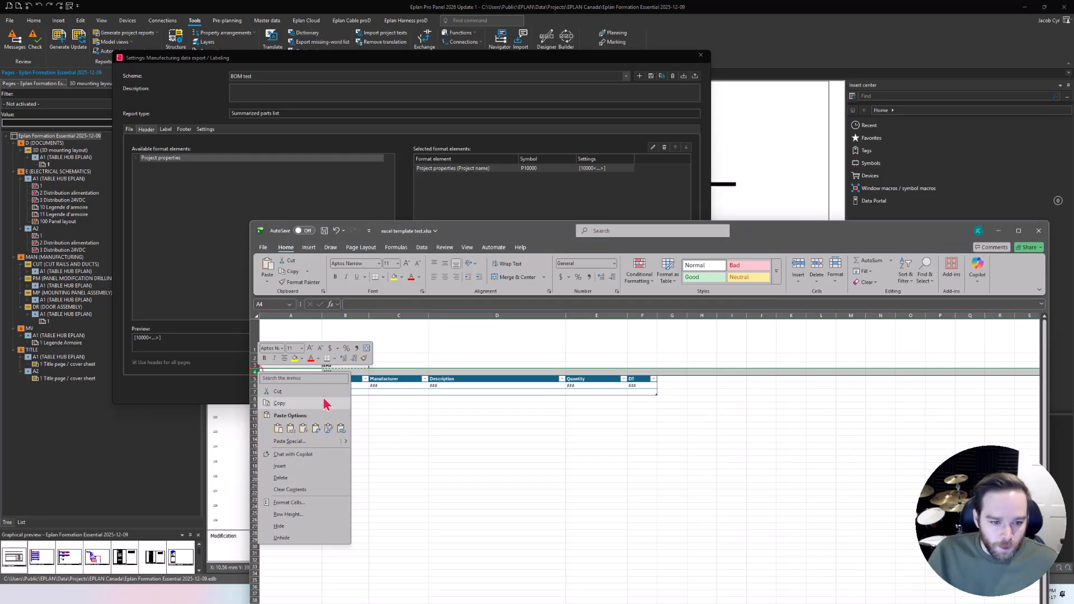
left_click(285, 478)
left_click(405, 465)
left_click(255, 385)
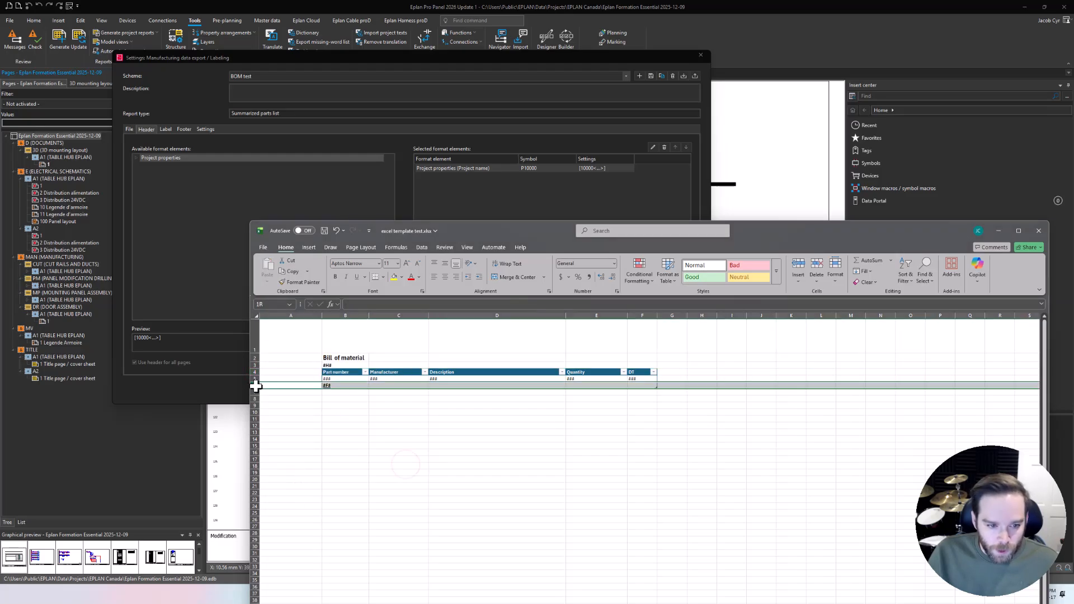
right_click(255, 386)
left_click(287, 492)
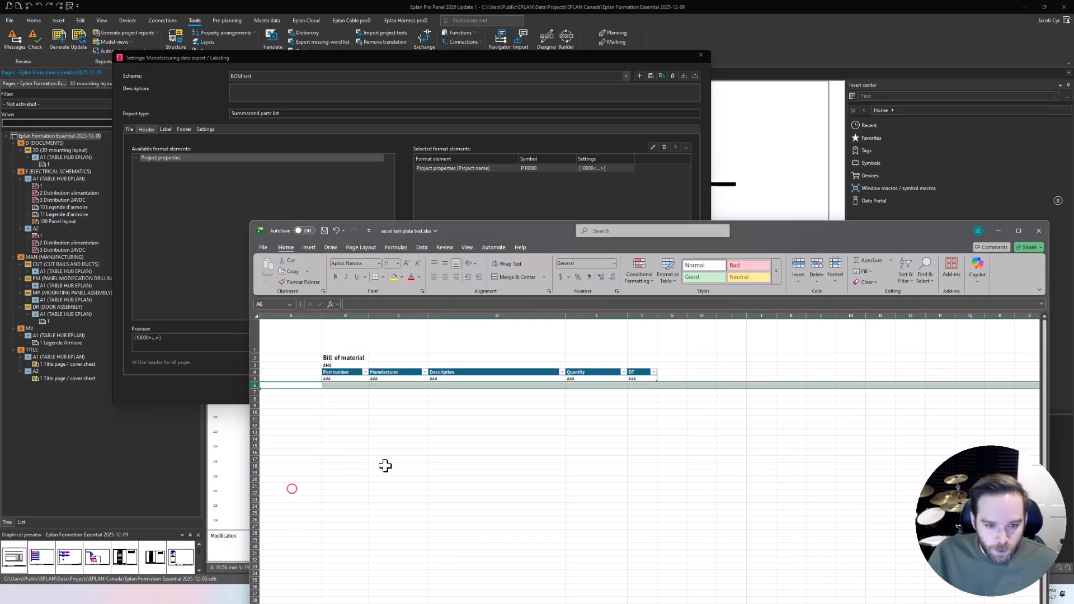
- Save the Excel template and close it to return to the EPLAN labeling settings
left_click(492, 432)
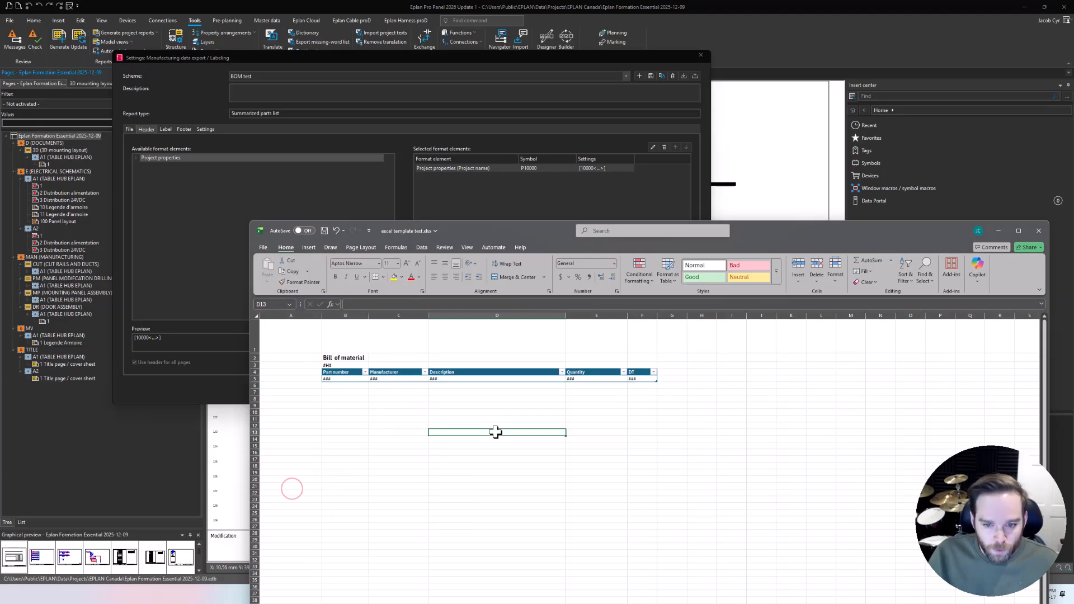
left_click(325, 230)
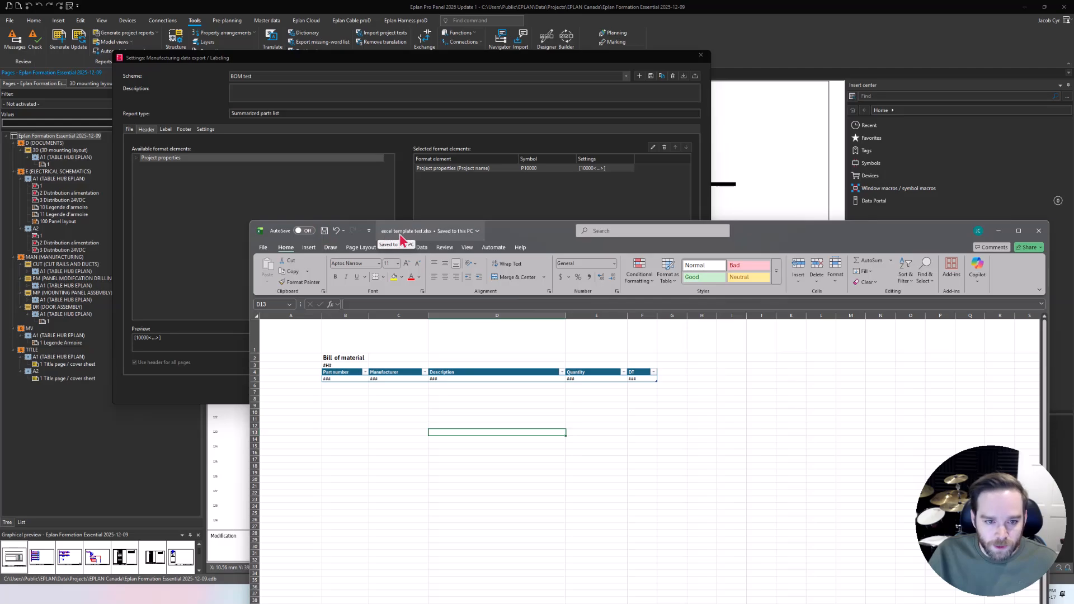
left_click(1039, 229)
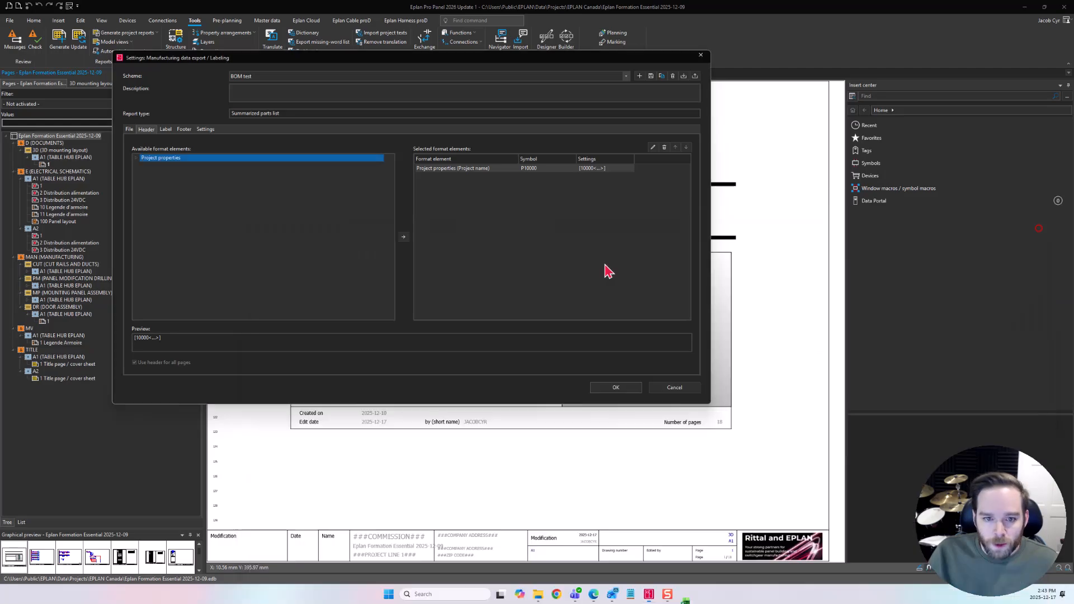
- Assign excel template test.xlsx from the Documents folder as the BOM test scheme's template, and save the scheme
left_click(129, 130)
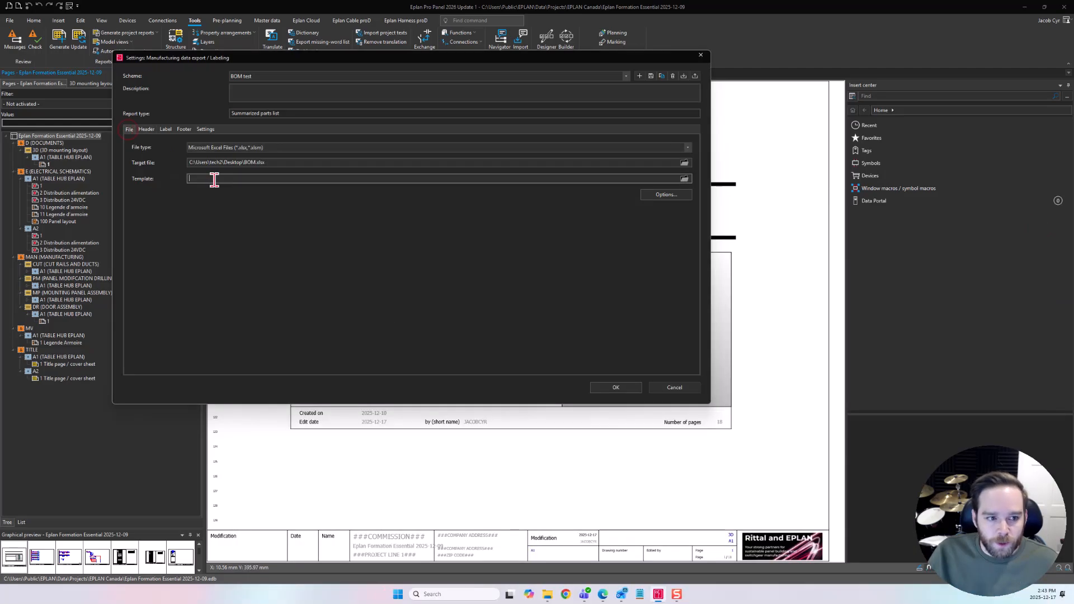
left_click(685, 179)
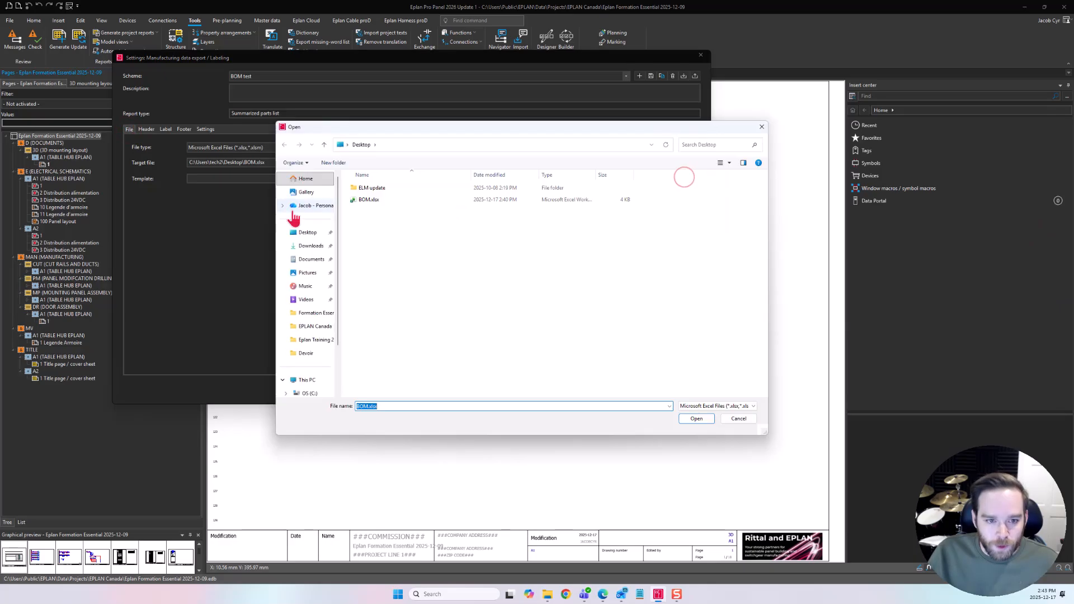
left_click(306, 261)
scroll(412, 288, "down", 6)
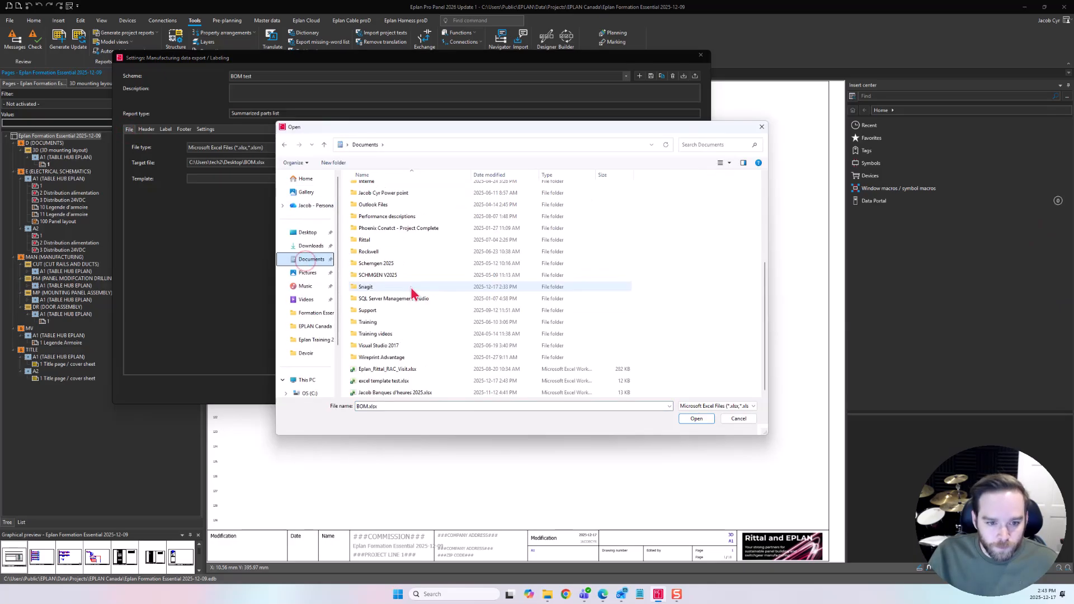
left_click(378, 381)
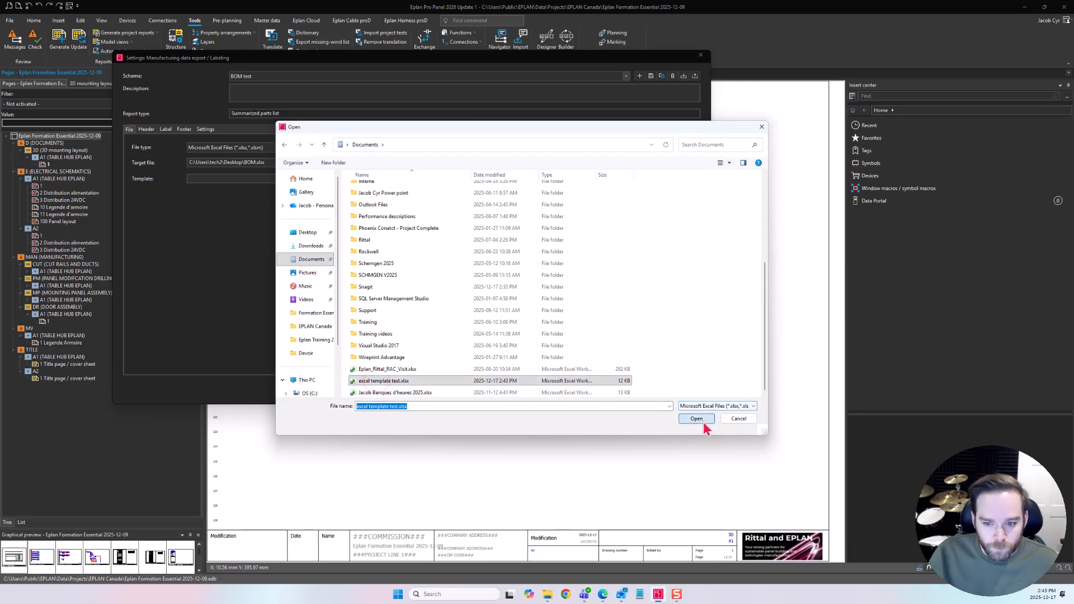
left_click(701, 419)
left_click(650, 76)
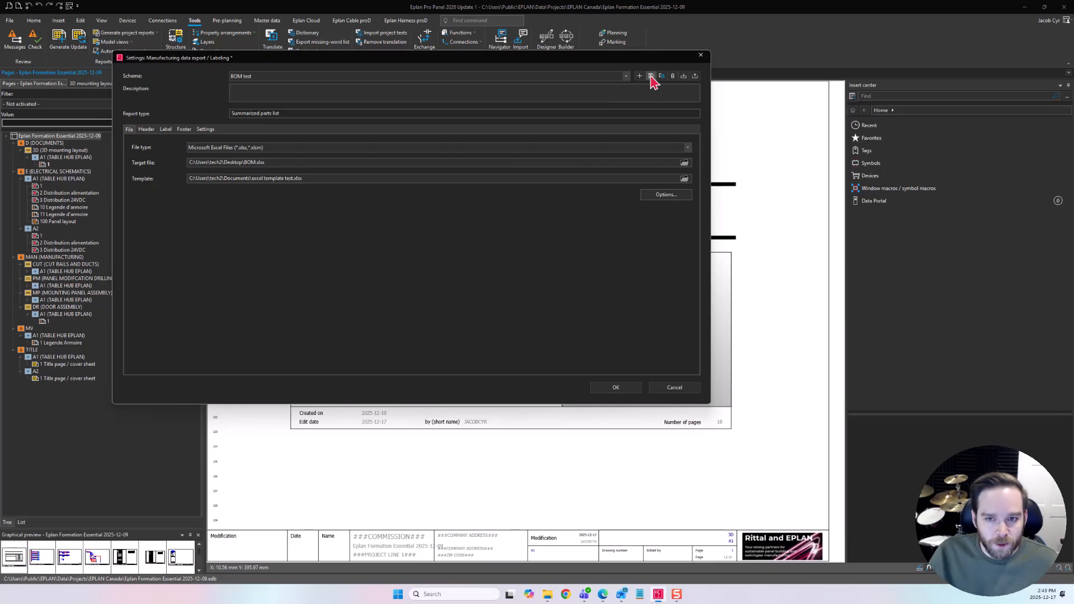
left_click(615, 387)
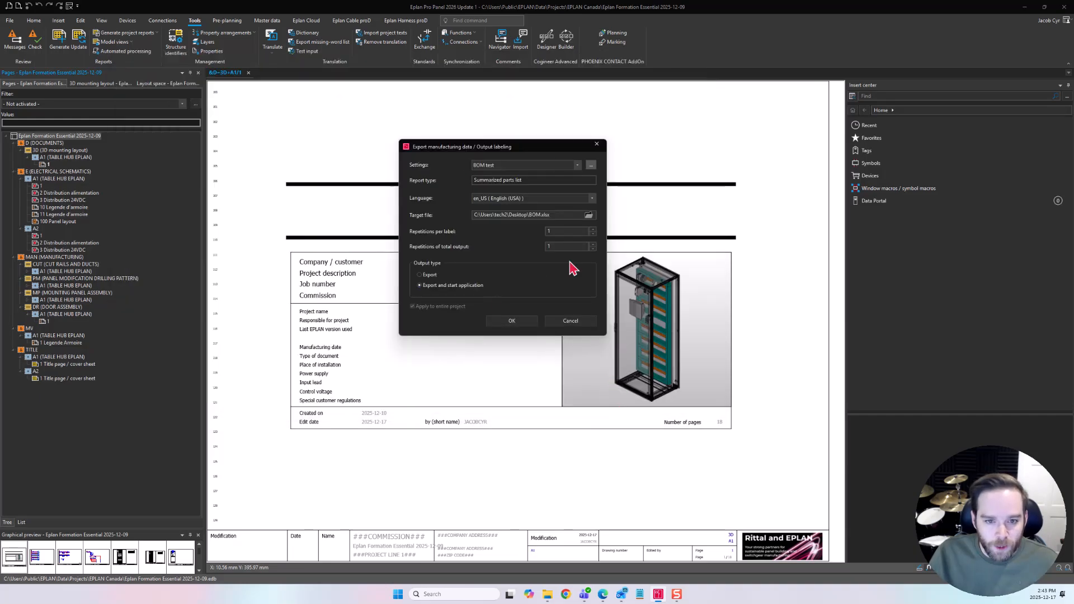
- Export the summarized parts list, overwriting BOM.xlsx, and fit the DT column's width to its contents in the exported workbook
left_click(507, 323)
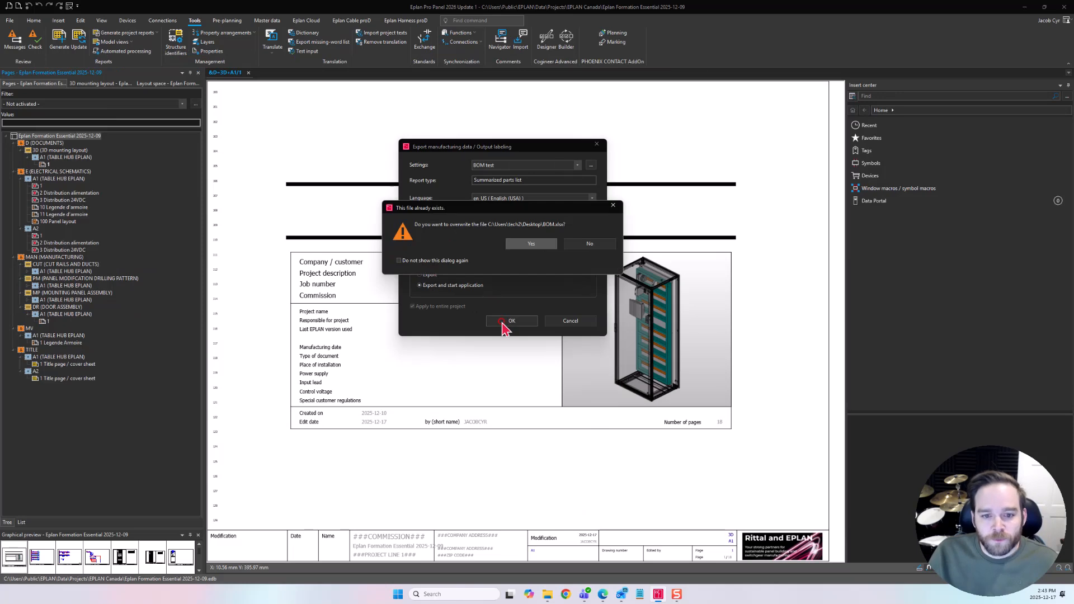
left_click(527, 245)
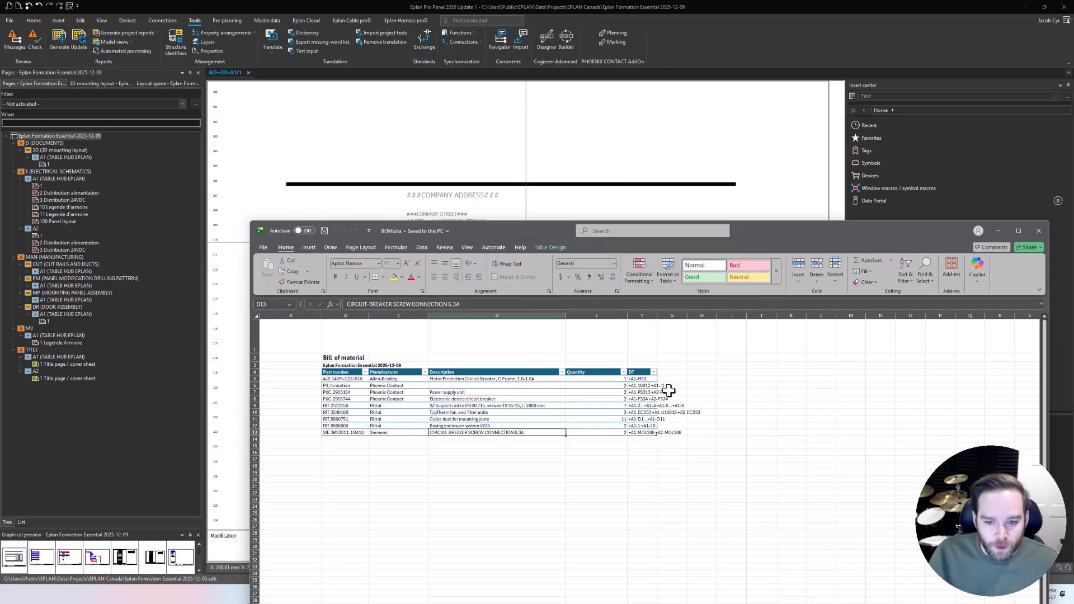
double_click(658, 312)
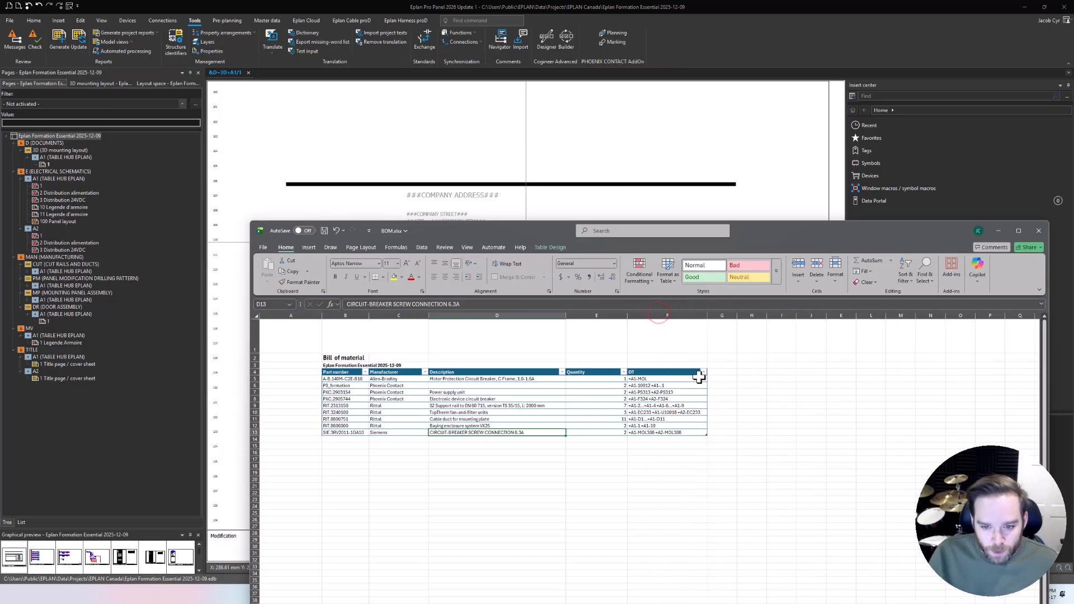